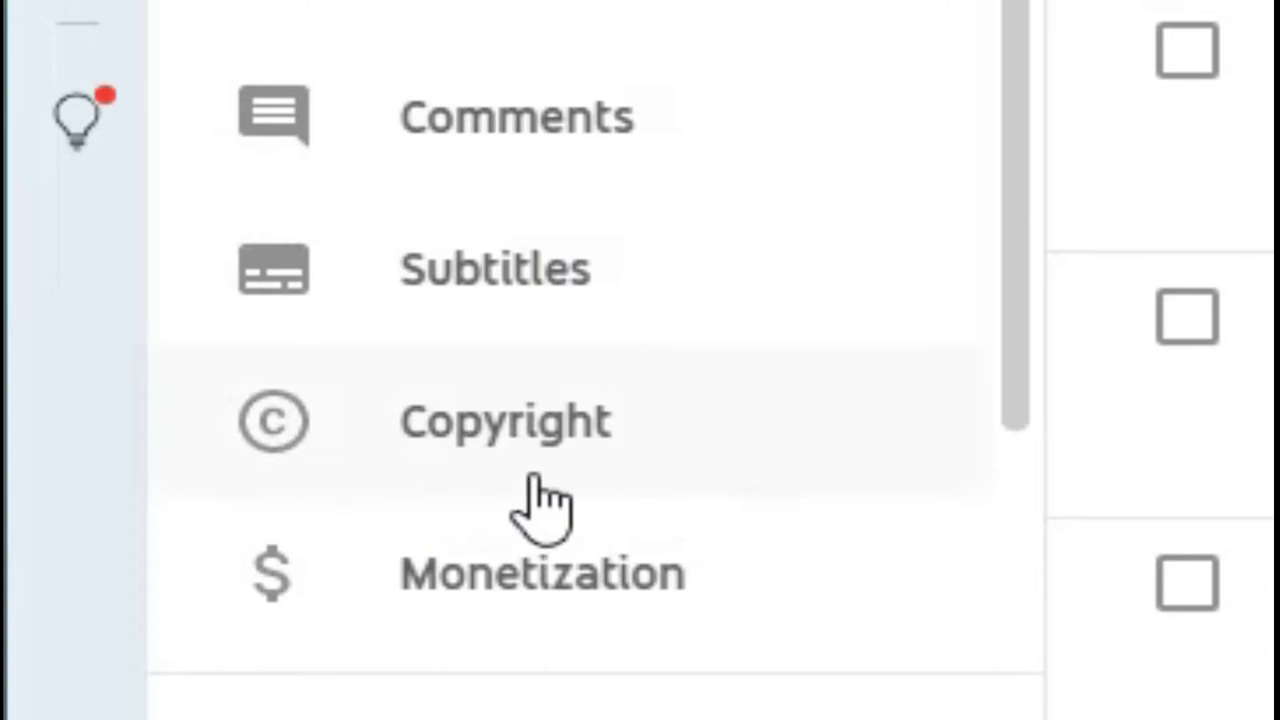
Open the channel's Copyright page and look through the Matches list of matching uploads.
{"action": "left_click", "coordinate": [537, 415]}
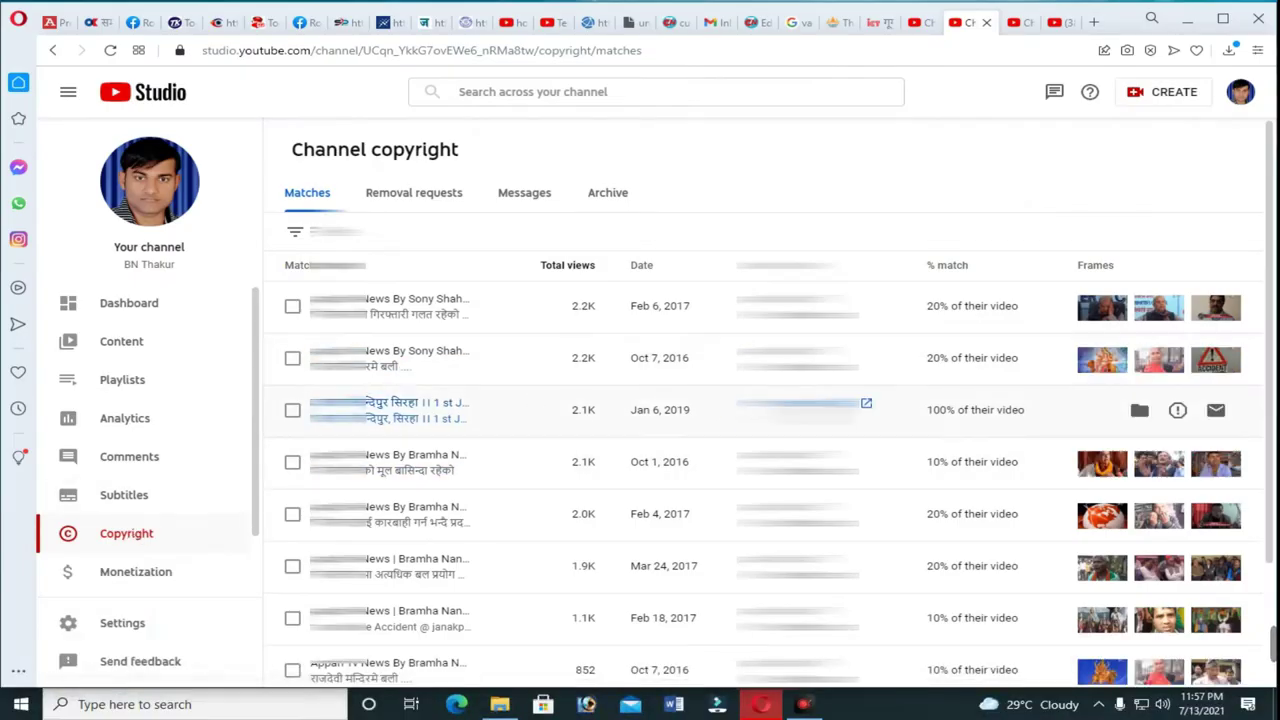
{"action": "scroll", "coordinate": [860, 403], "scroll_direction": "down", "scroll_amount": 2}
{"action": "scroll", "coordinate": [868, 387], "scroll_direction": "up", "scroll_amount": 2}
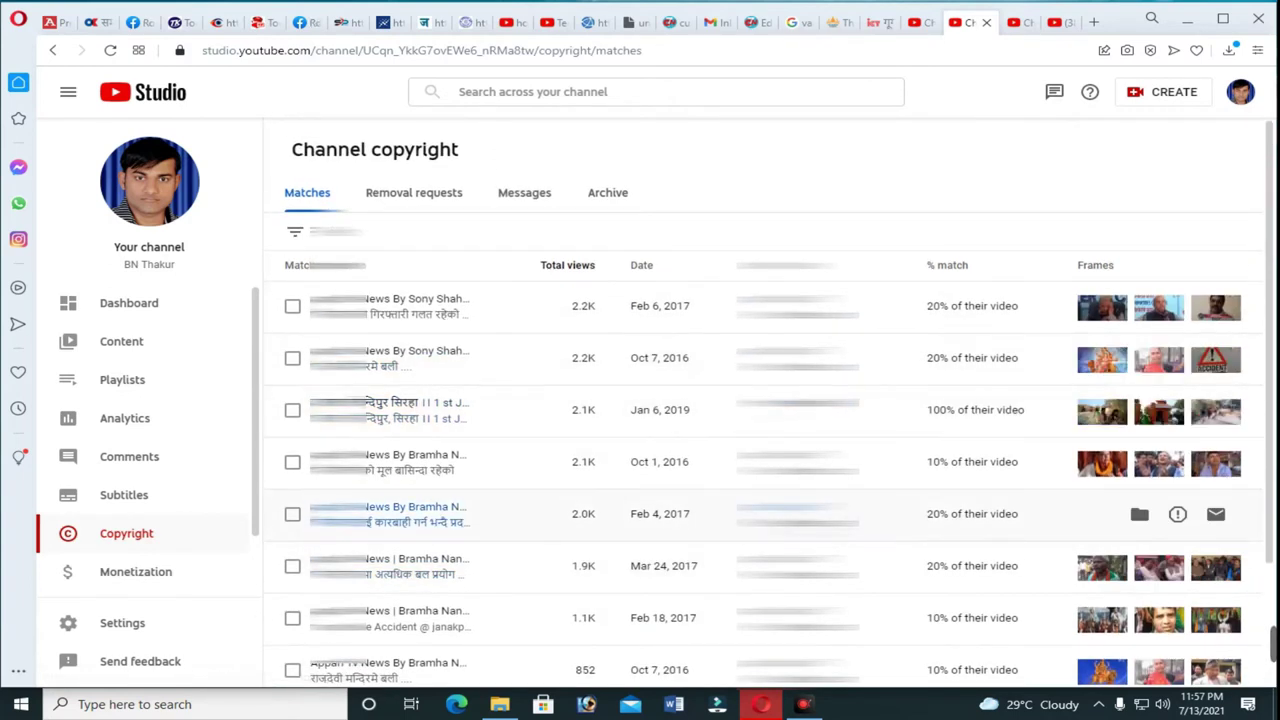
{"action": "scroll", "coordinate": [400, 566], "scroll_direction": "down", "scroll_amount": 2}
{"action": "scroll", "coordinate": [400, 566], "scroll_direction": "up", "scroll_amount": 2}
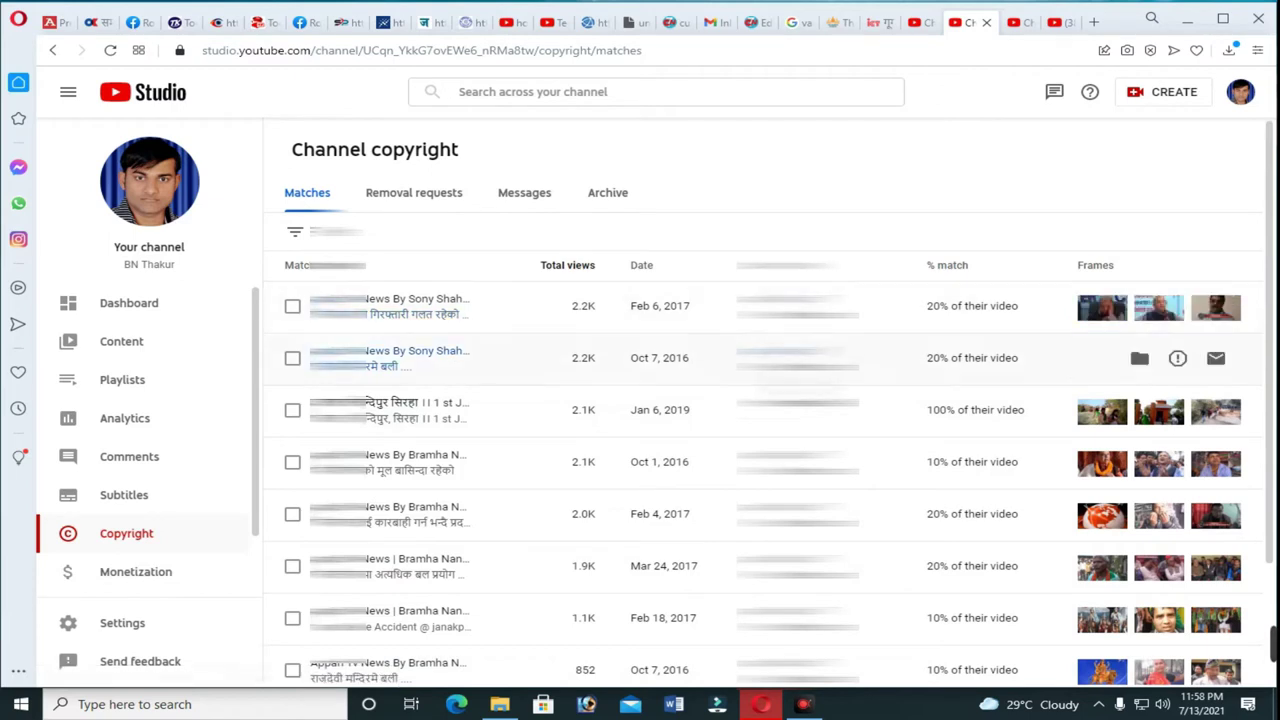
{"action": "scroll", "coordinate": [1000, 460], "scroll_direction": "down", "scroll_amount": 3}
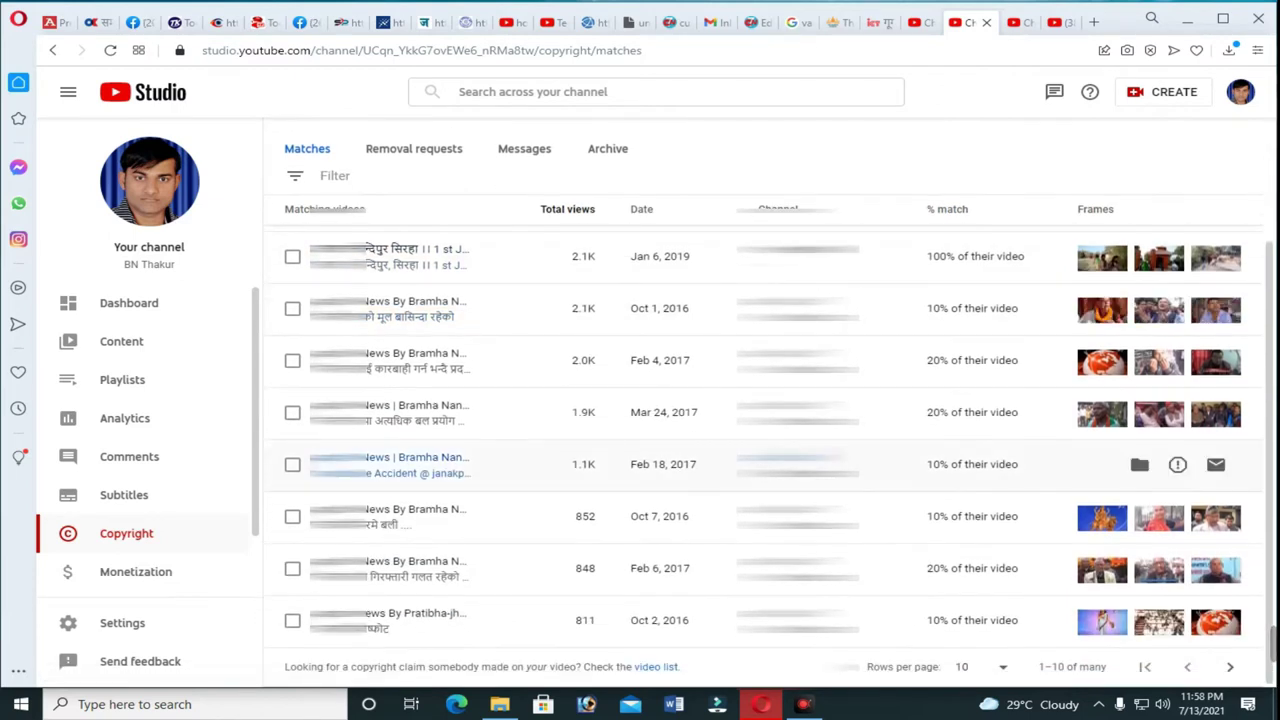
{"action": "scroll", "coordinate": [1000, 460], "scroll_direction": "up", "scroll_amount": 3}
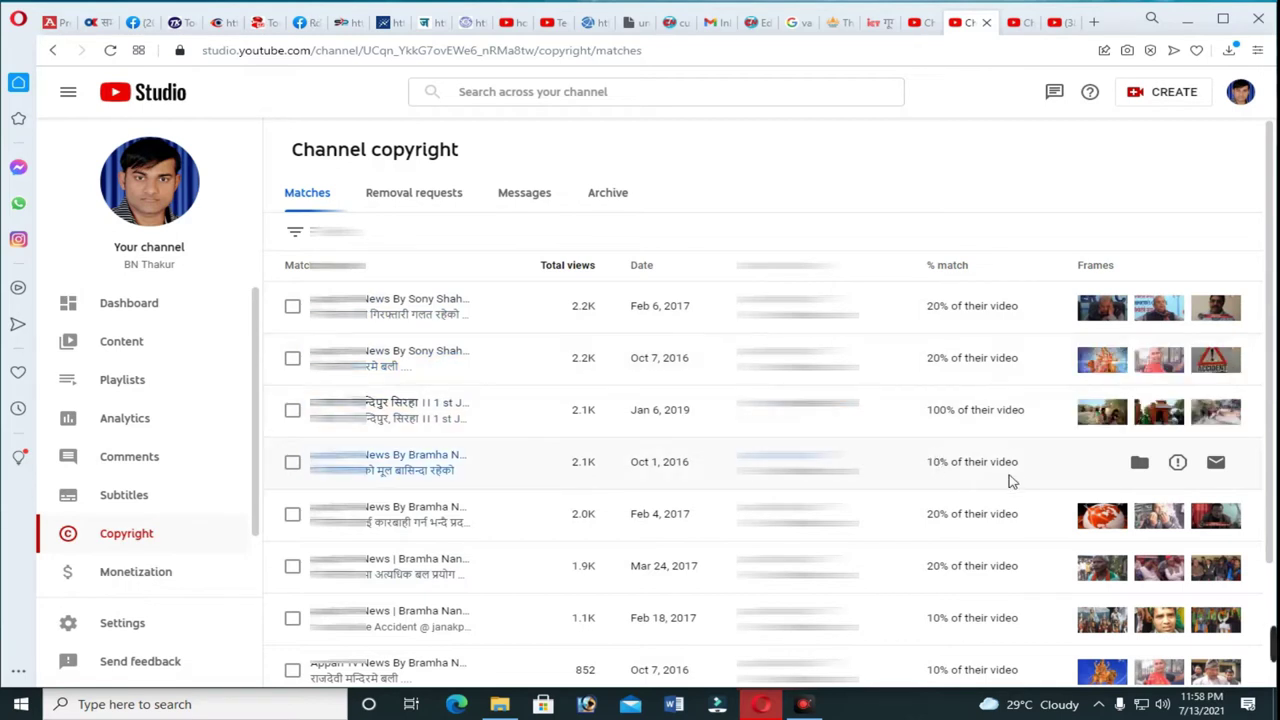
Switch to the Messages tab, then restore the YouTube Studio window from the Opera taskbar icon.
{"action": "left_click", "coordinate": [533, 195]}
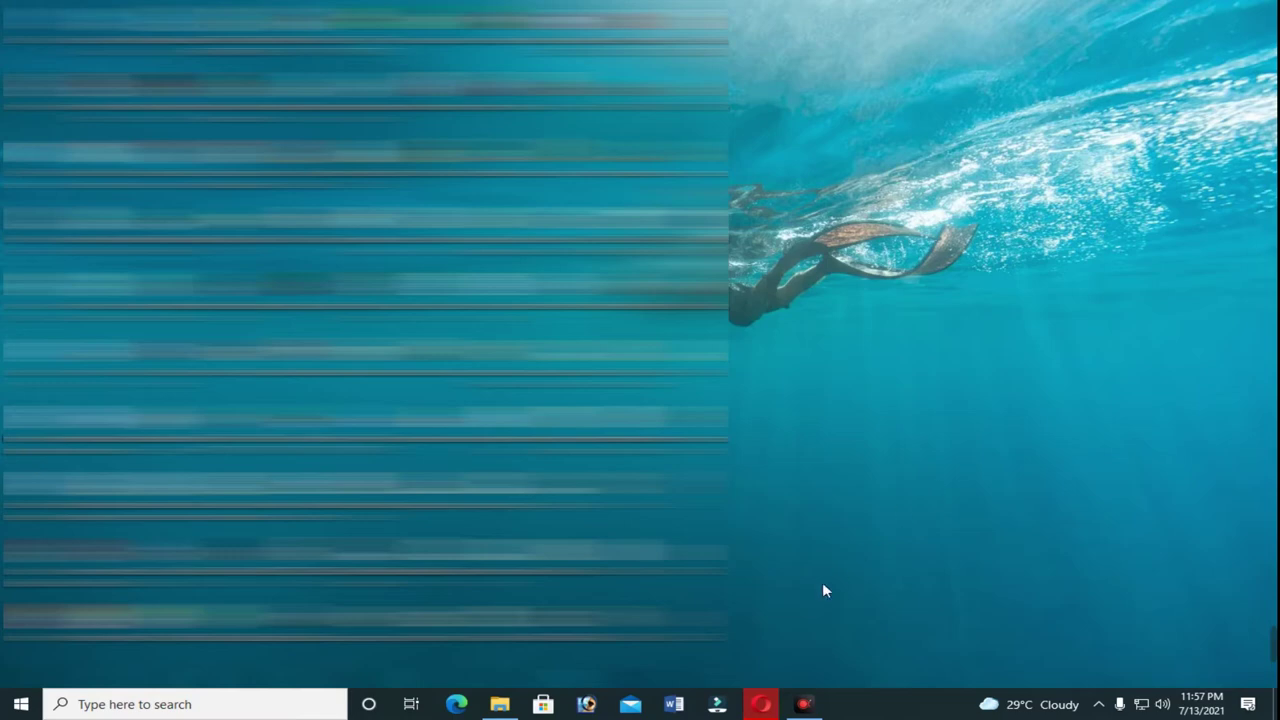
{"action": "left_click", "coordinate": [760, 705]}
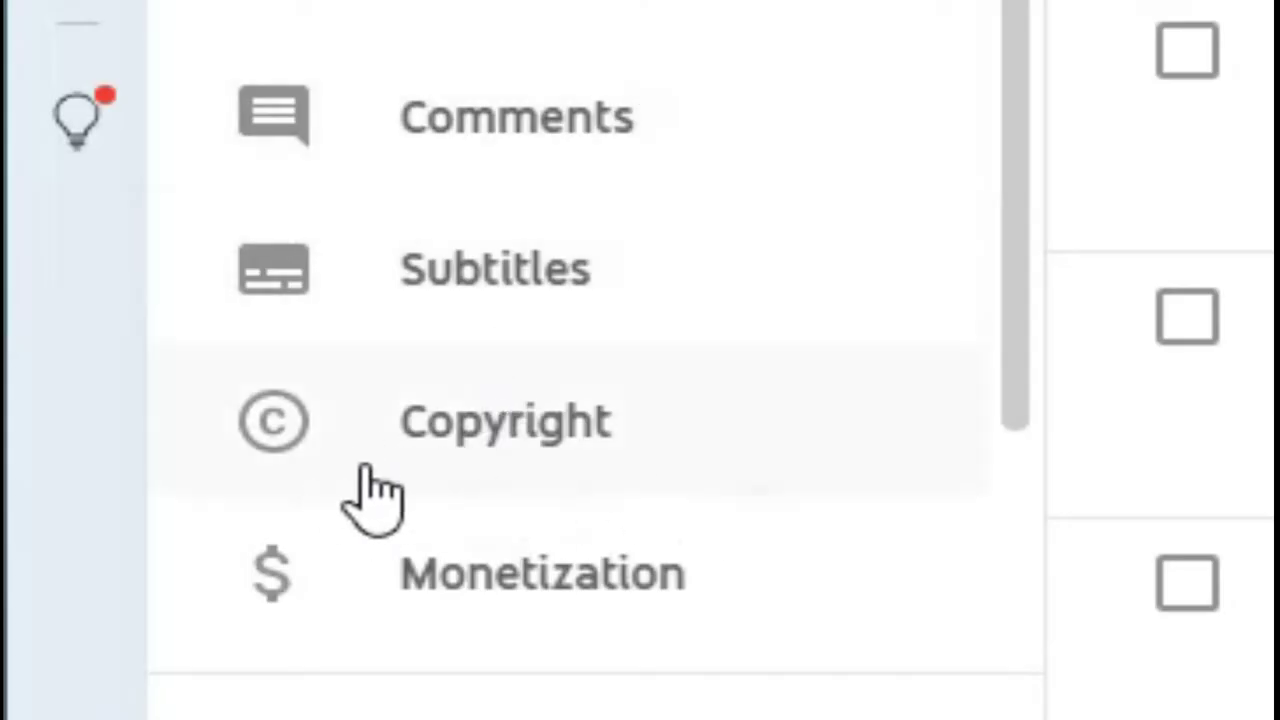
Go to Copyright and browse the matching videos in the Matches table.
{"action": "left_click", "coordinate": [536, 410]}
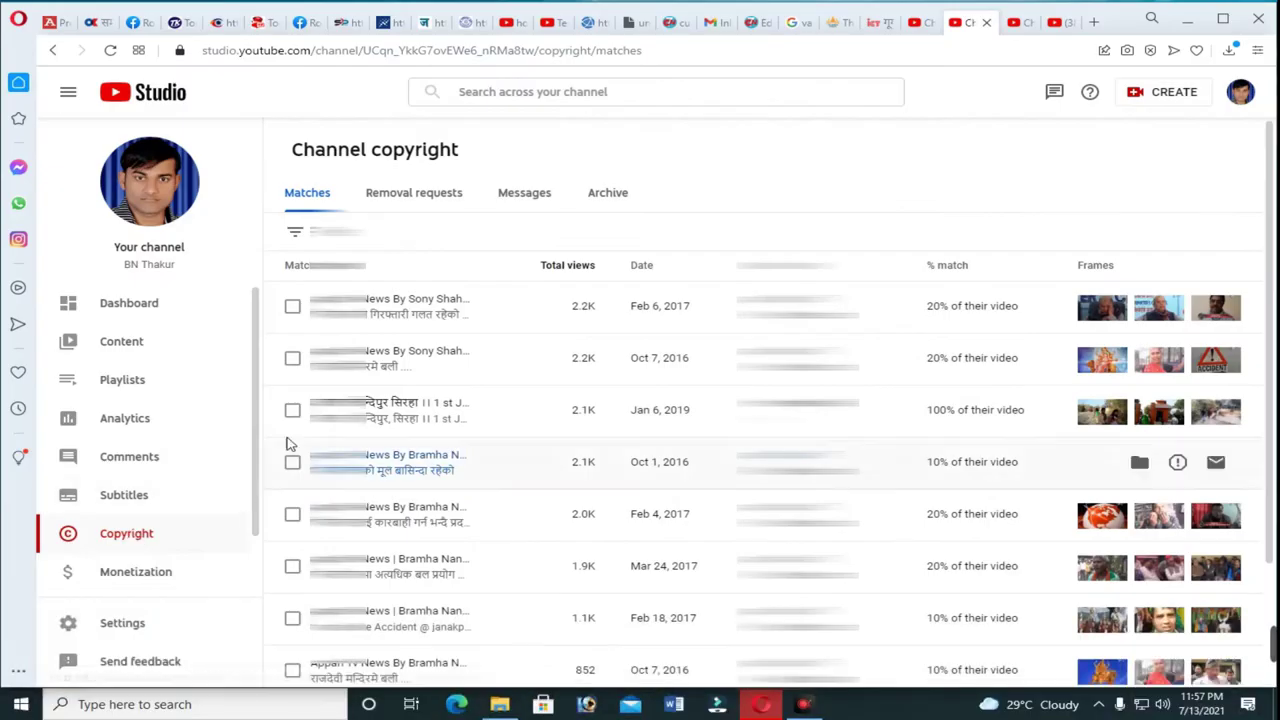
{"action": "scroll", "coordinate": [290, 412], "scroll_direction": "down", "scroll_amount": 2}
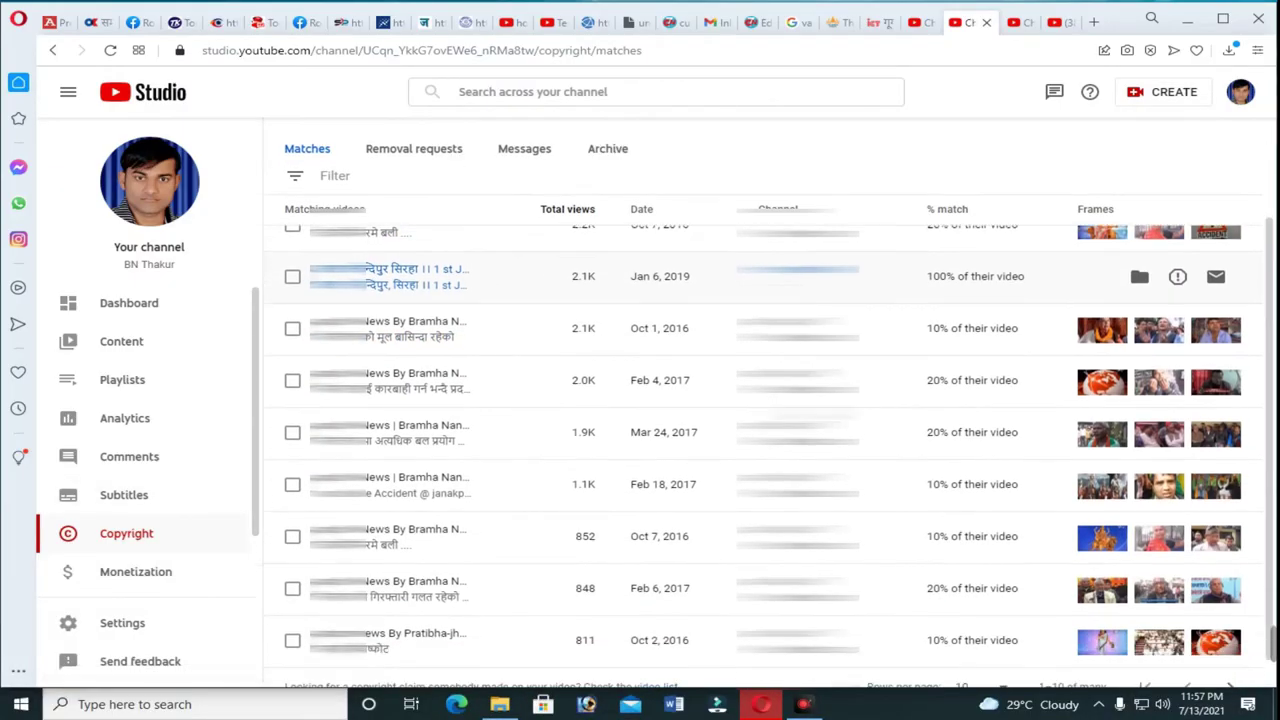
{"action": "scroll", "coordinate": [390, 410], "scroll_direction": "up", "scroll_amount": 2}
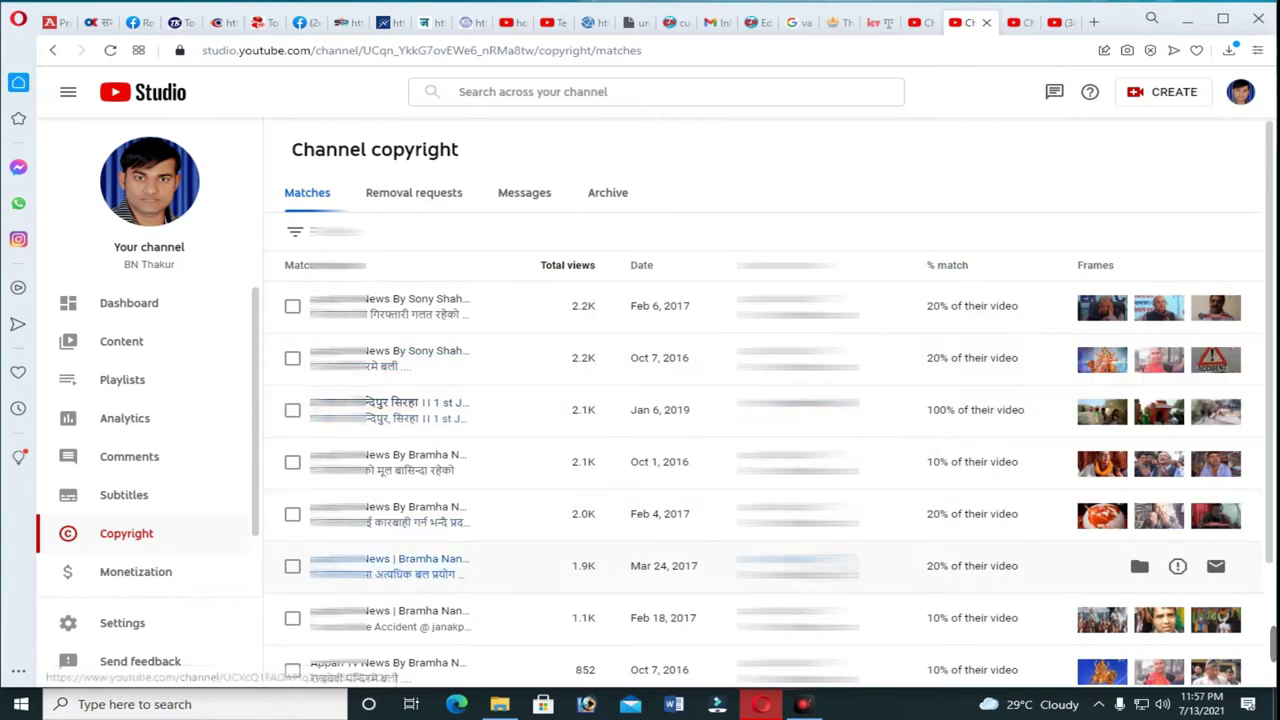
{"action": "scroll", "coordinate": [470, 410], "scroll_direction": "down", "scroll_amount": 2}
{"action": "scroll", "coordinate": [470, 410], "scroll_direction": "up", "scroll_amount": 2}
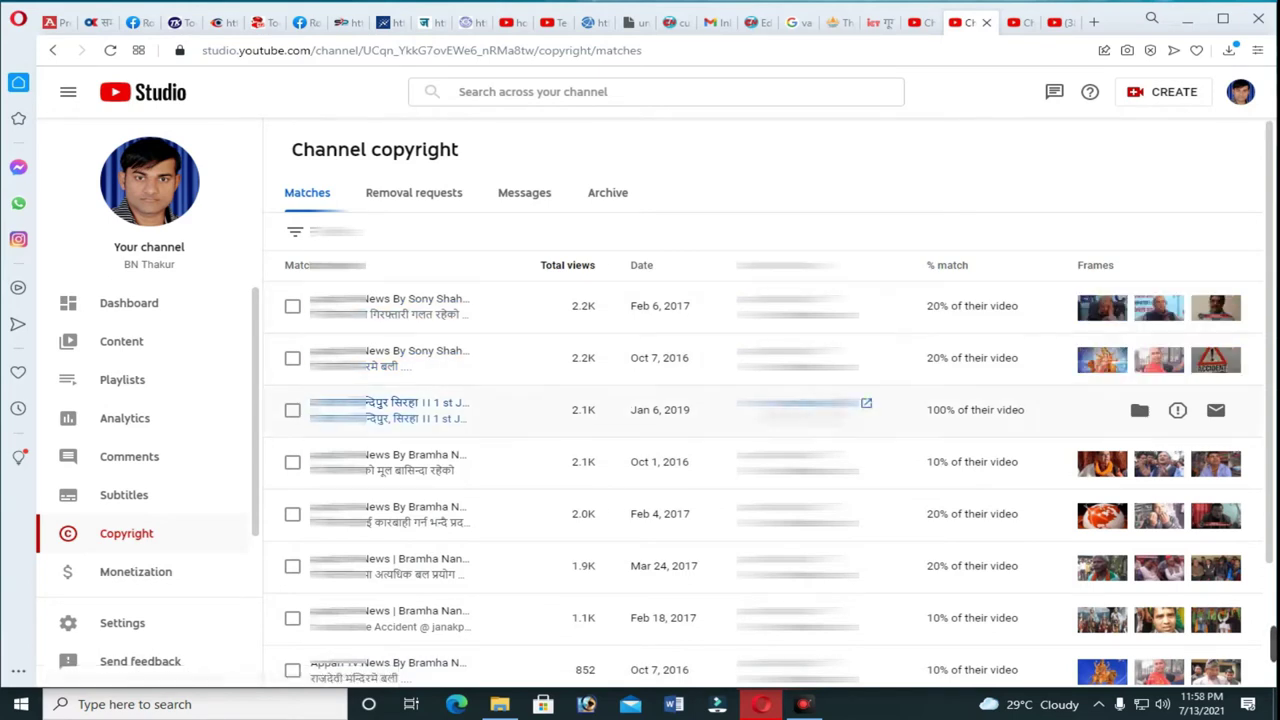
{"action": "scroll", "coordinate": [470, 462], "scroll_direction": "down", "scroll_amount": 2}
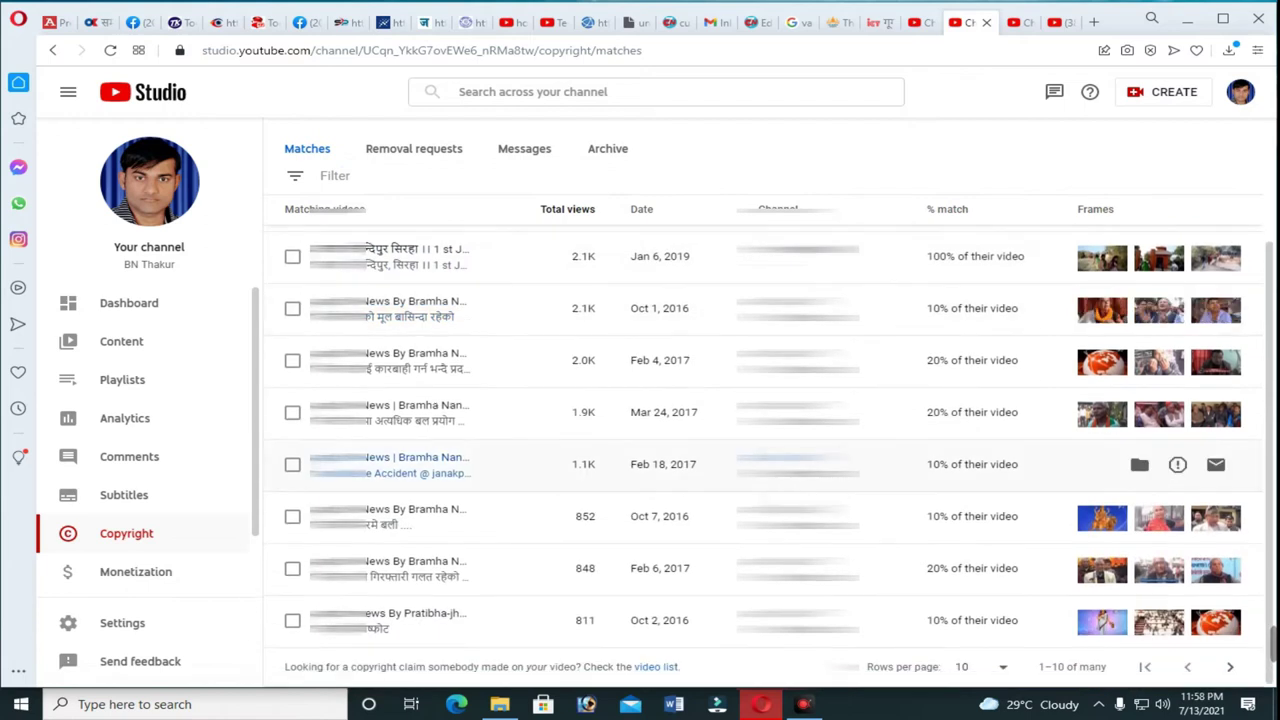
{"action": "scroll", "coordinate": [470, 462], "scroll_direction": "up", "scroll_amount": 3}
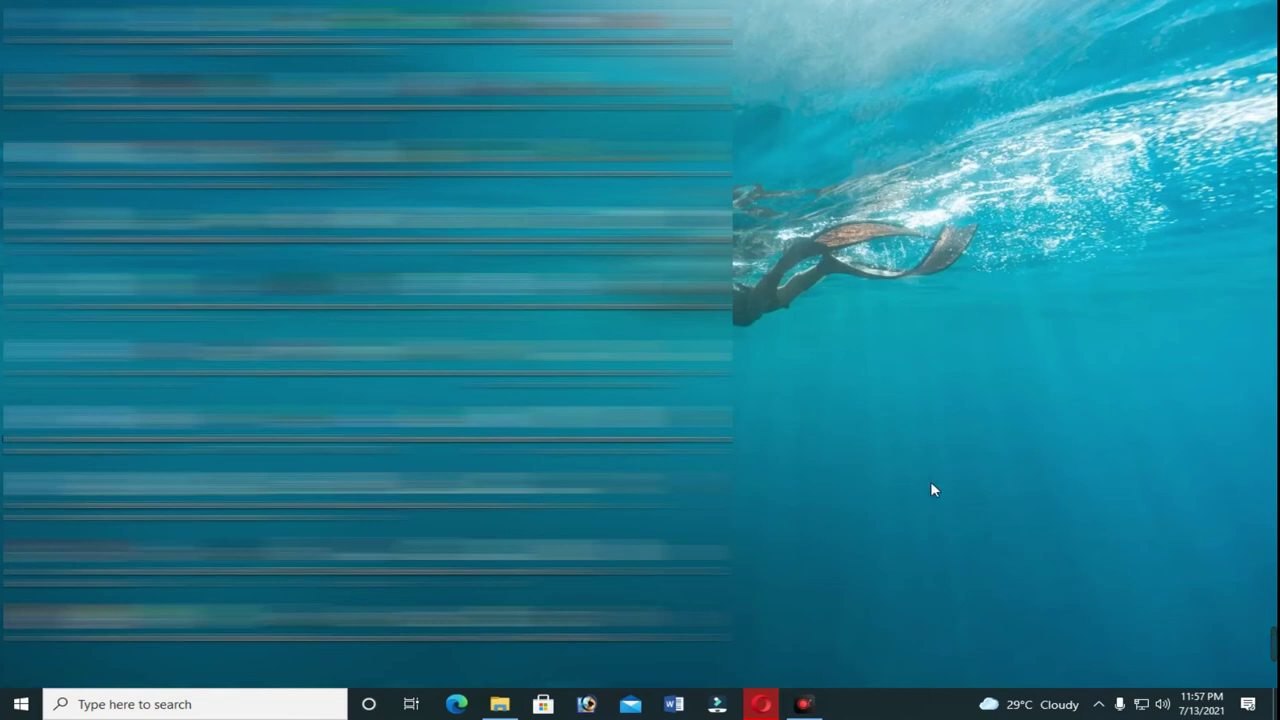
Restore the browser, review the copyright Matches list, and switch to the five sent messages.
{"action": "left_click", "coordinate": [757, 703]}
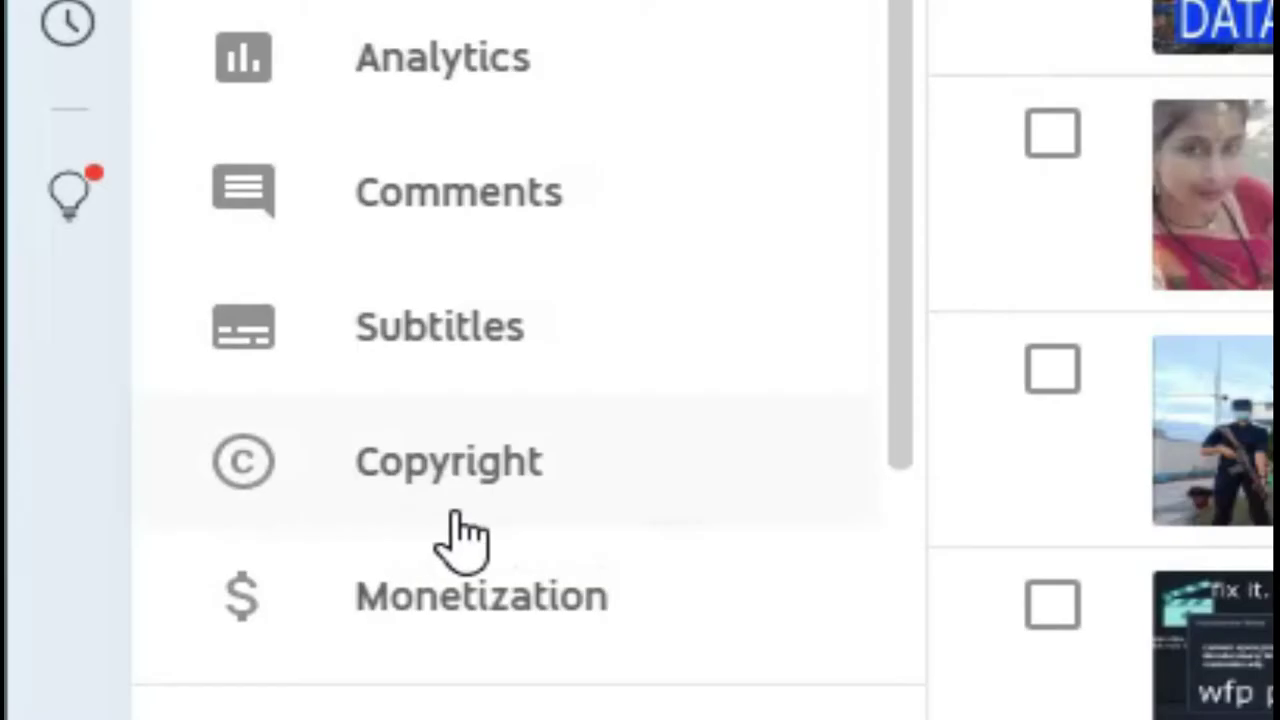
{"action": "left_click", "coordinate": [474, 450]}
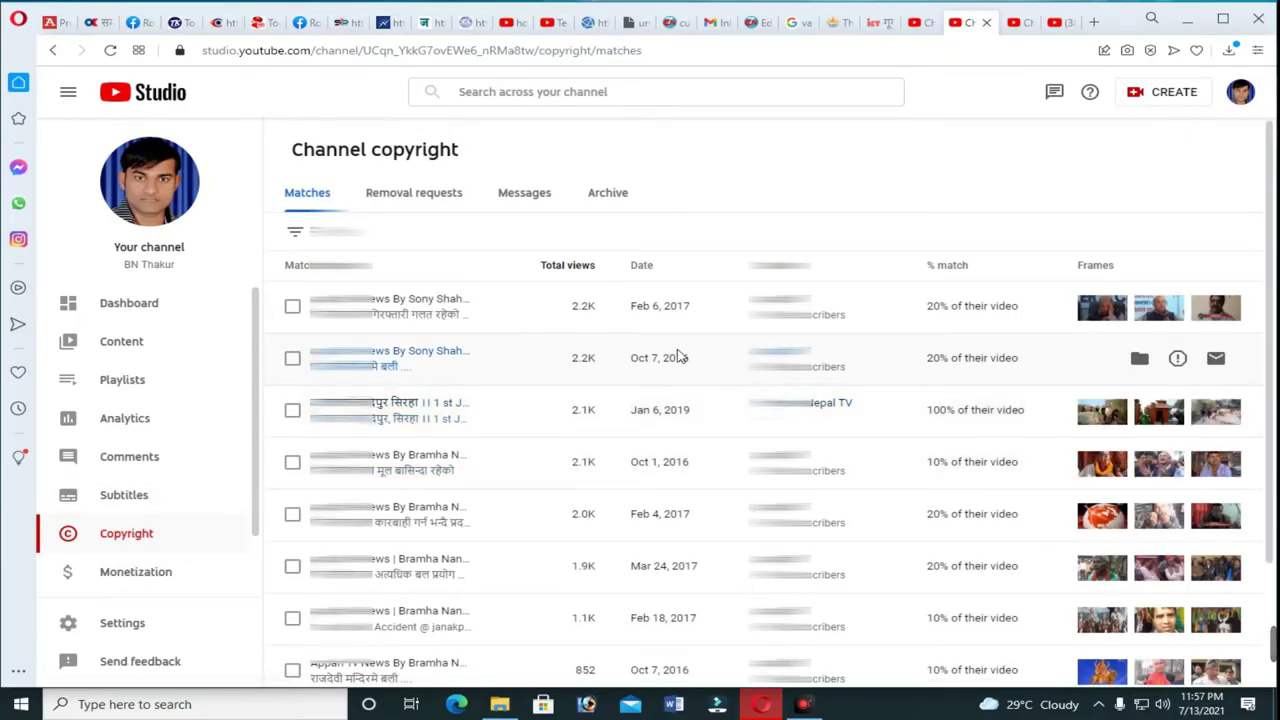
{"action": "scroll", "coordinate": [678, 357], "scroll_direction": "down", "scroll_amount": 2}
{"action": "scroll", "coordinate": [814, 414], "scroll_direction": "up", "scroll_amount": 2}
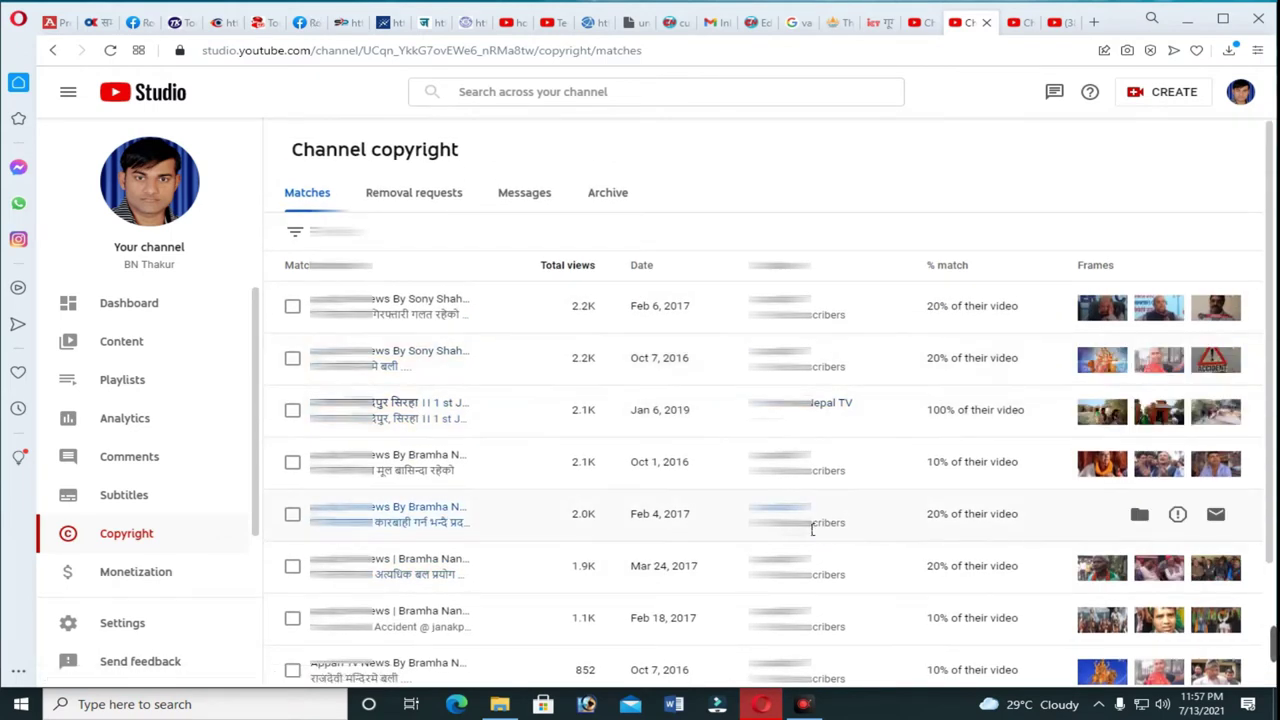
{"action": "scroll", "coordinate": [834, 566], "scroll_direction": "down", "scroll_amount": 2}
{"action": "scroll", "coordinate": [834, 562], "scroll_direction": "up", "scroll_amount": 2}
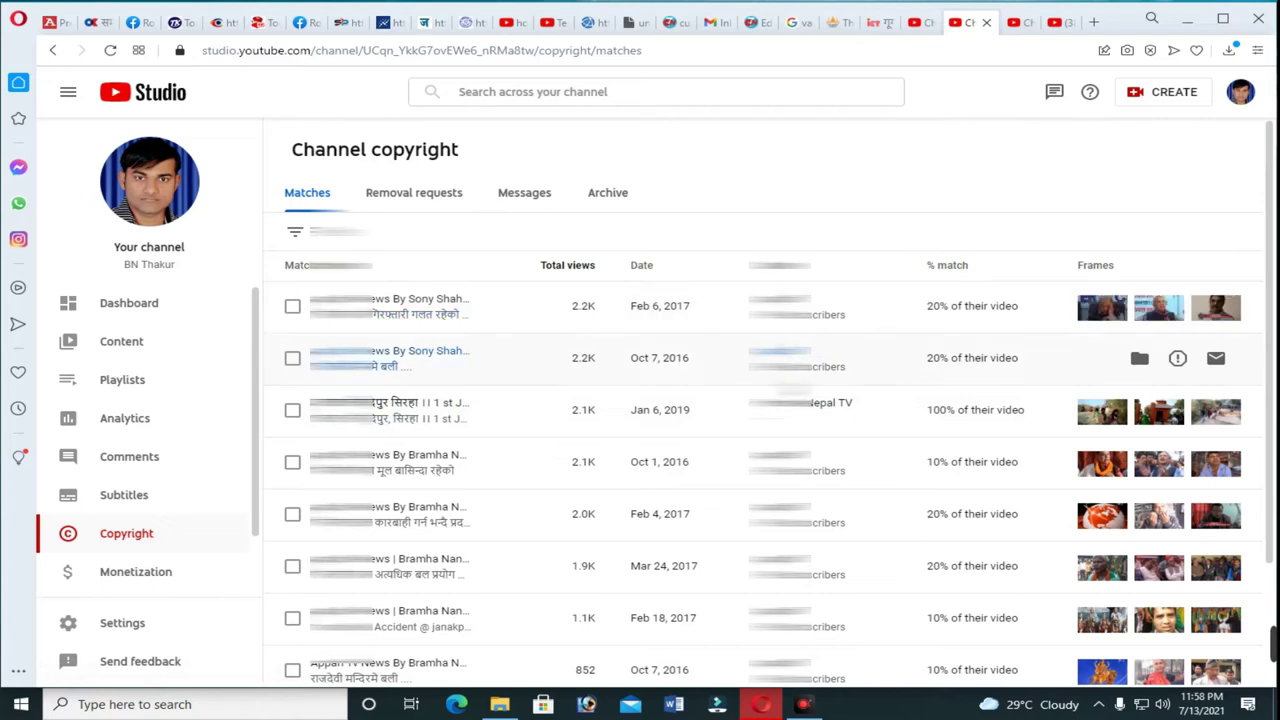
{"action": "scroll", "coordinate": [760, 464], "scroll_direction": "down", "scroll_amount": 2}
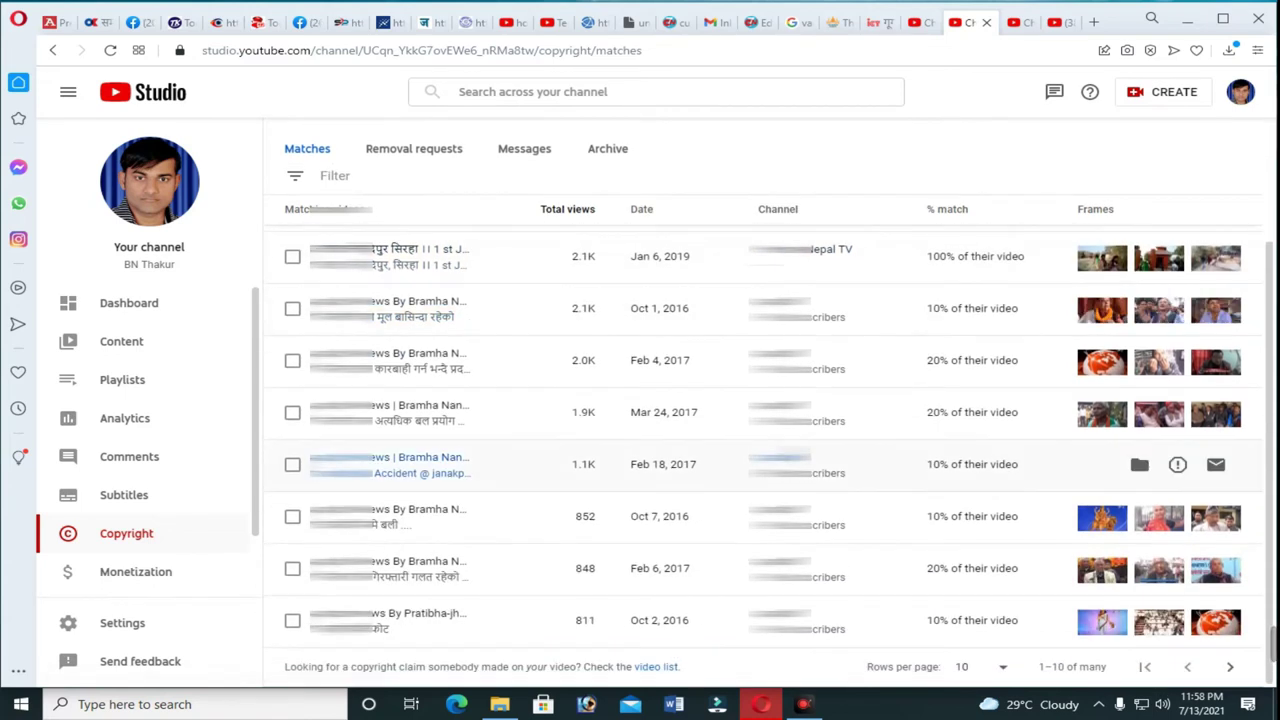
{"action": "scroll", "coordinate": [815, 450], "scroll_direction": "up", "scroll_amount": 3}
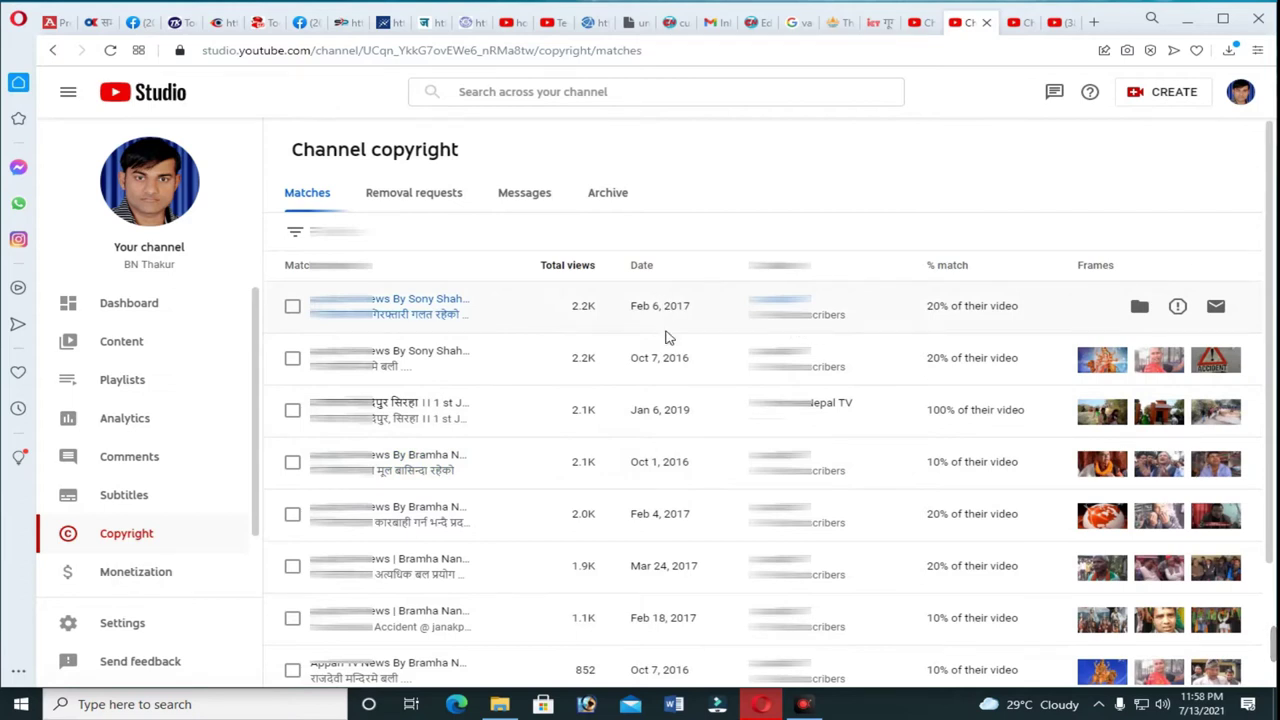
{"action": "left_click", "coordinate": [665, 292]}
{"action": "left_click", "coordinate": [536, 195]}
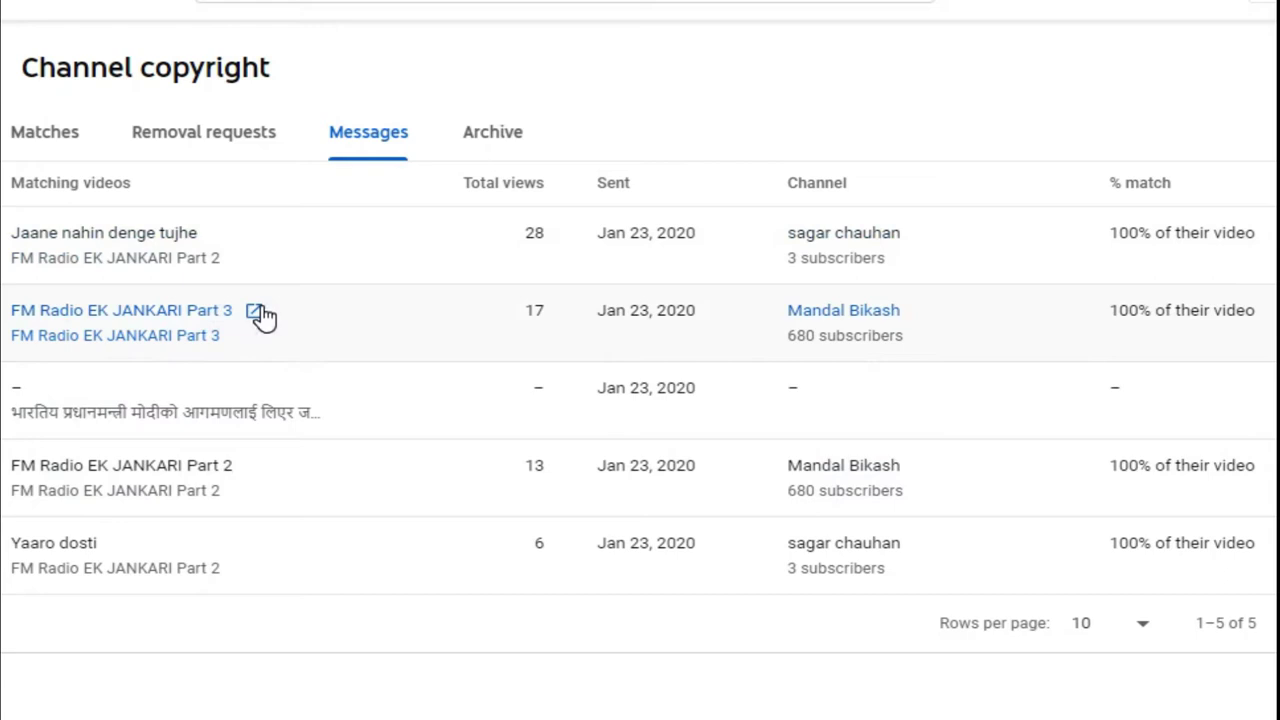
Open the FM Radio EK JANKARI Part 3 video in a new tab from the Messages list.
{"action": "left_click", "coordinate": [254, 310]}
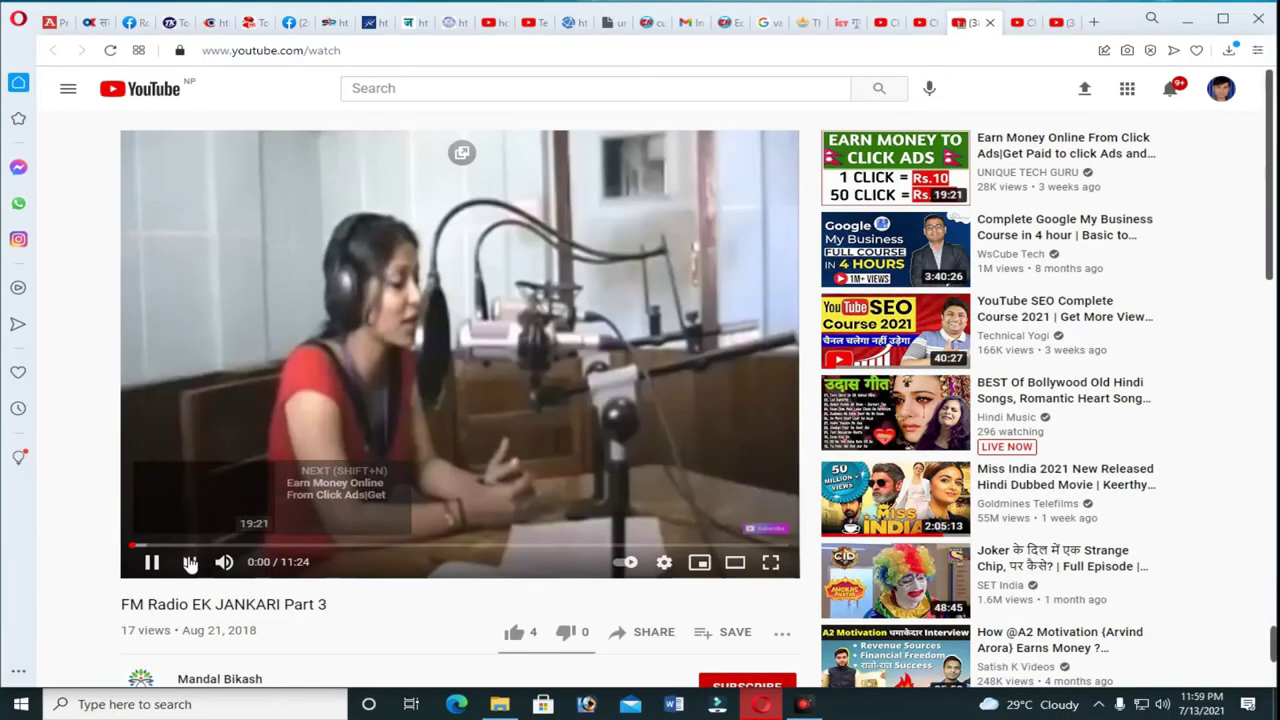
Pause the FM Radio EK JANKARI Part 3 video at 0:01 and show its more-actions menu.
{"action": "left_click", "coordinate": [152, 562]}
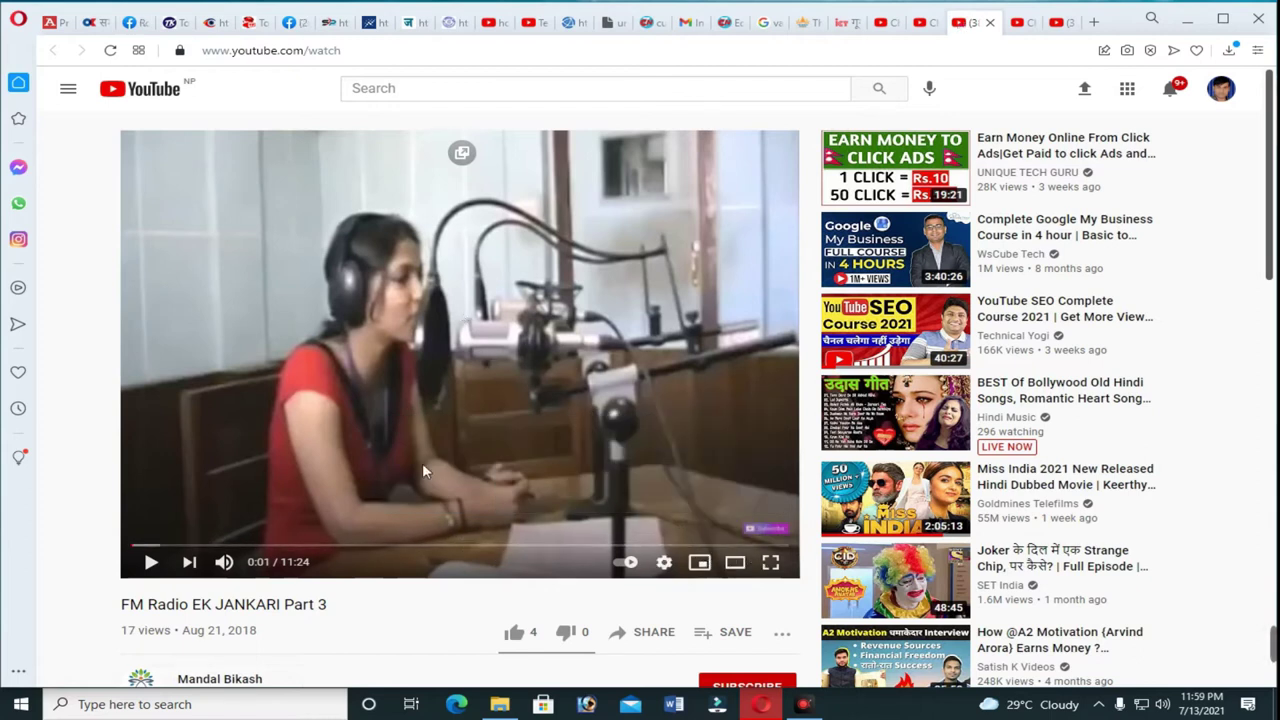
{"action": "scroll", "coordinate": [370, 600], "scroll_direction": "down", "scroll_amount": 1}
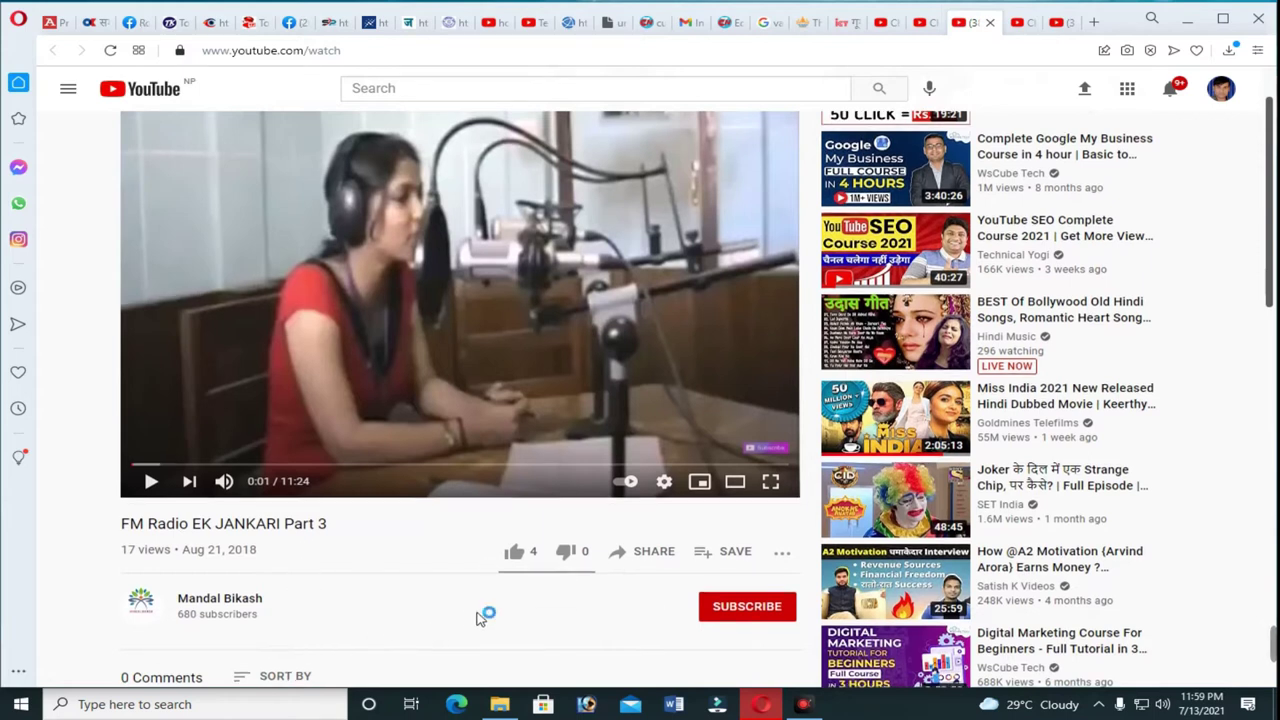
{"action": "scroll", "coordinate": [478, 612], "scroll_direction": "down", "scroll_amount": 2}
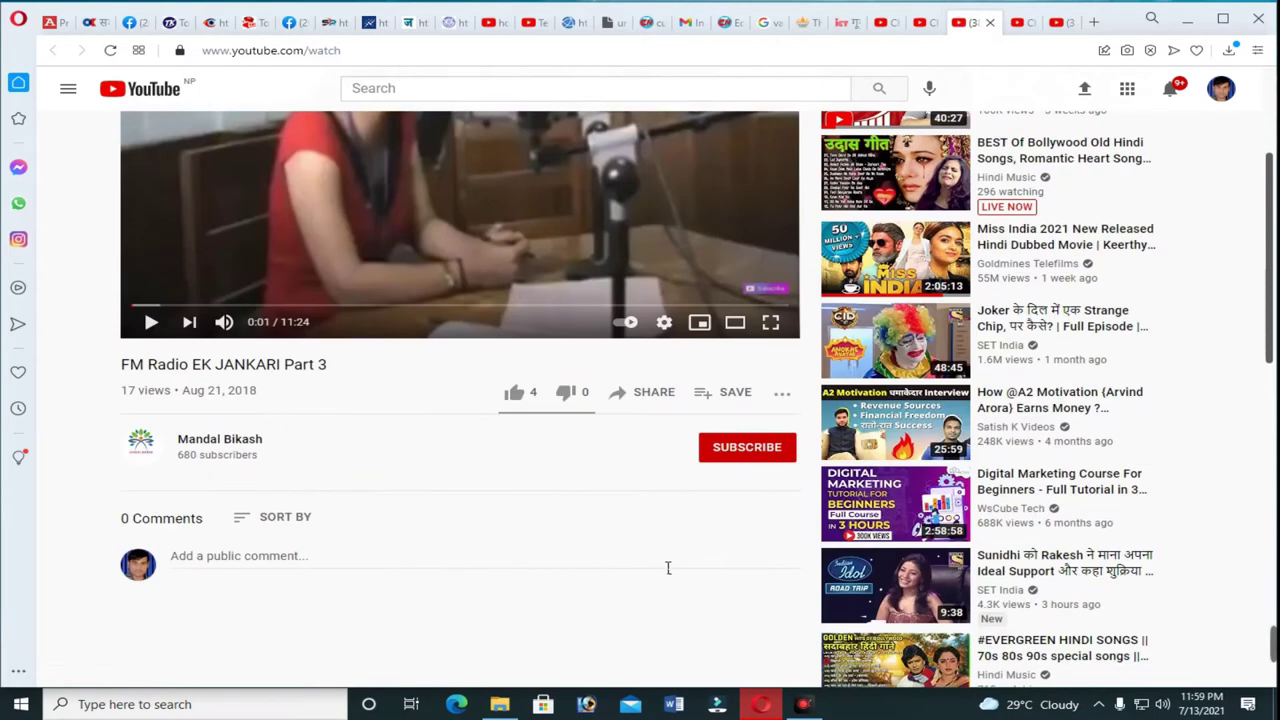
{"action": "left_click", "coordinate": [782, 395]}
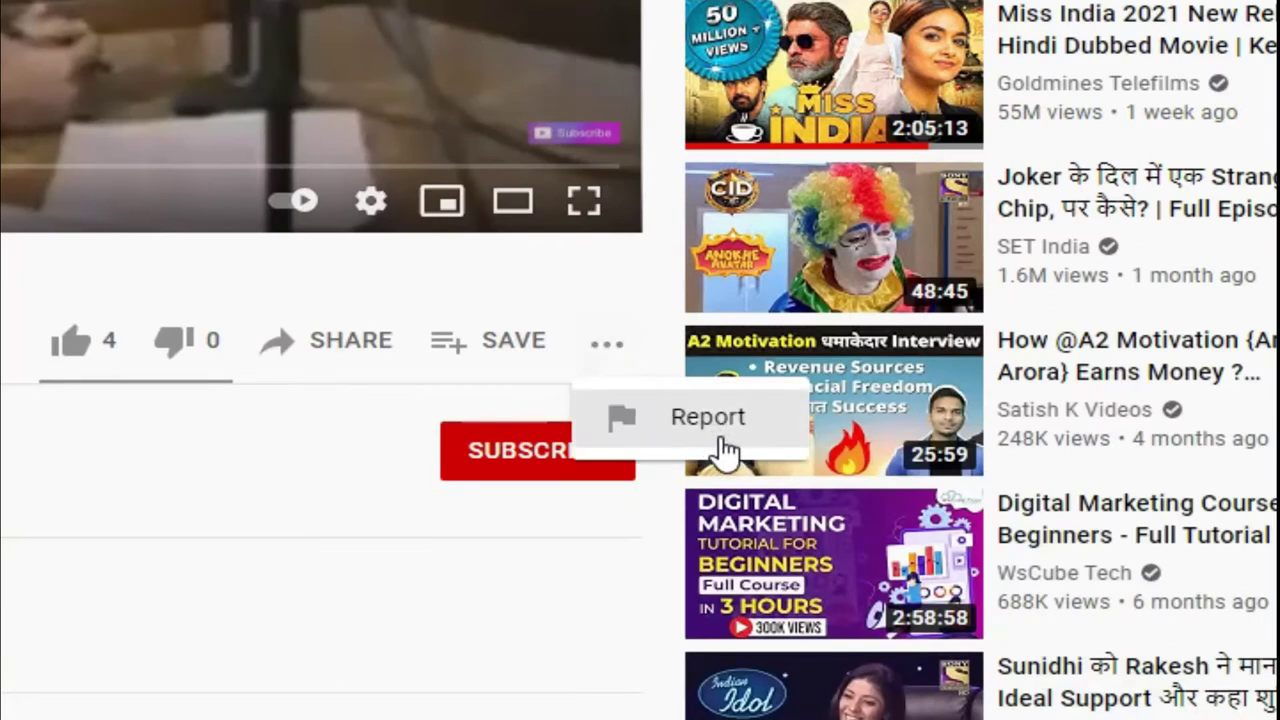
Report the video under Infringes my rights with Copyright issue as the reason.
{"action": "left_click", "coordinate": [720, 430]}
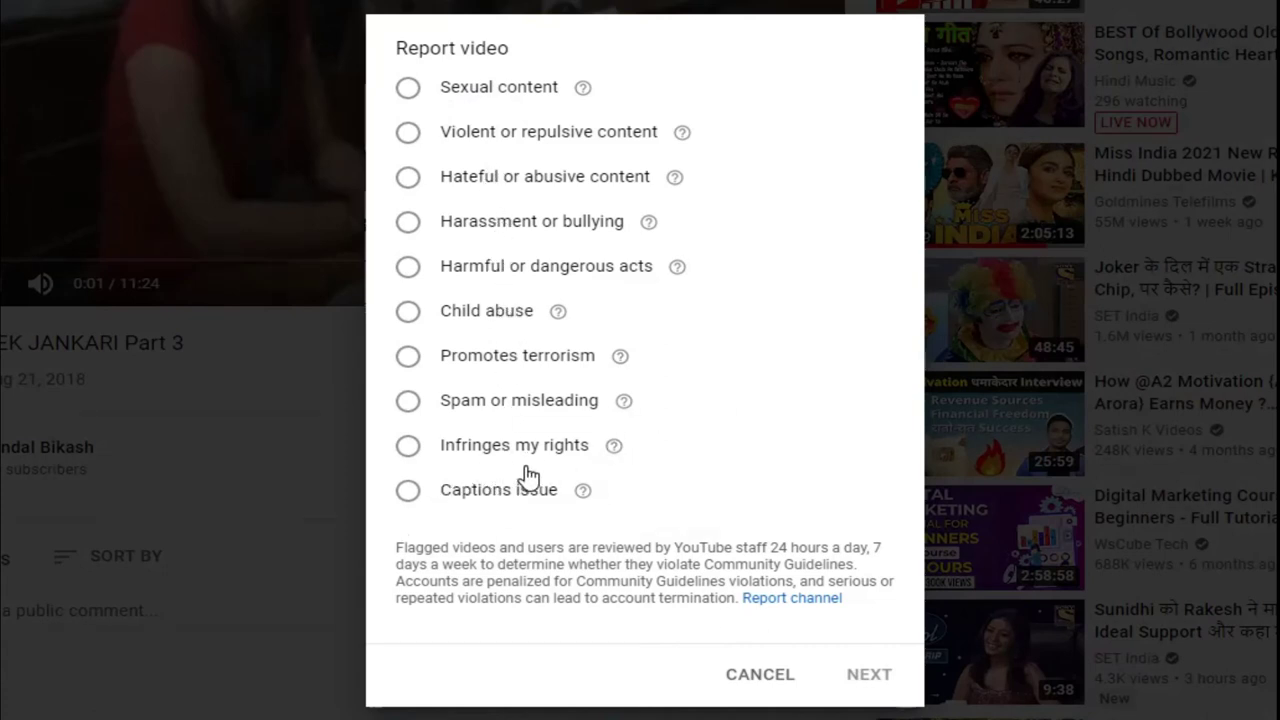
{"action": "left_click", "coordinate": [407, 451]}
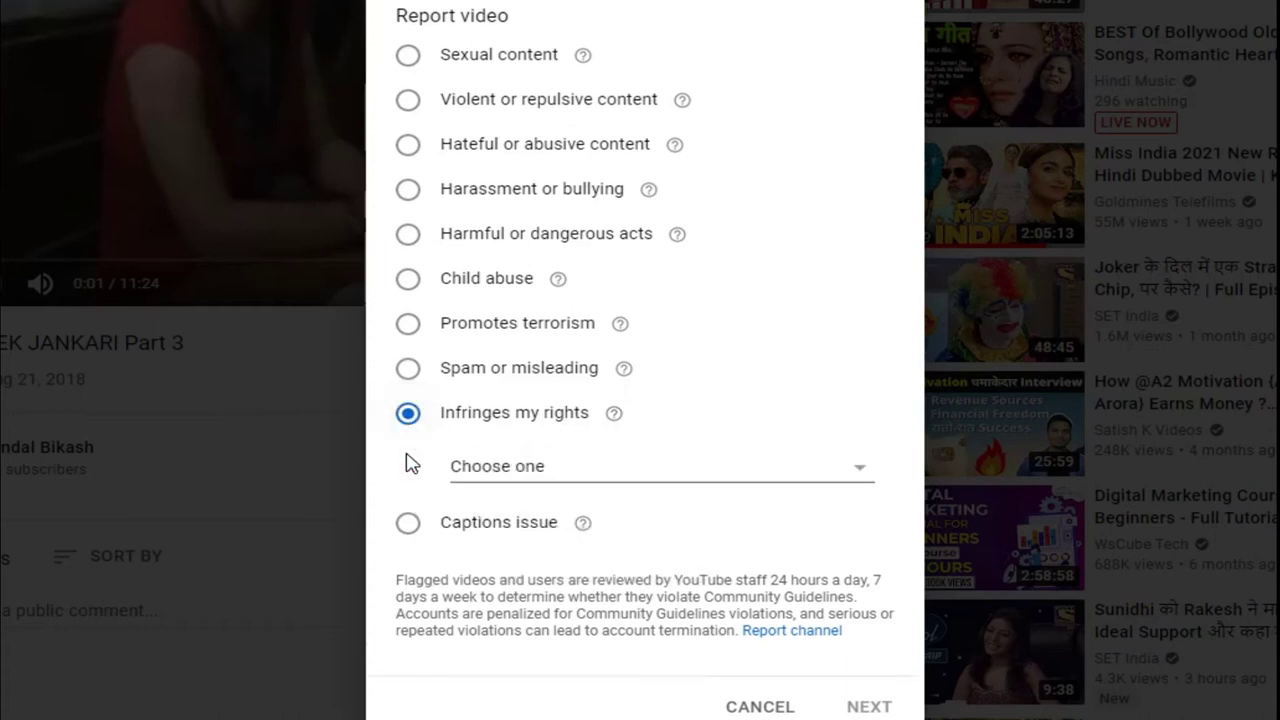
{"action": "left_click", "coordinate": [872, 480]}
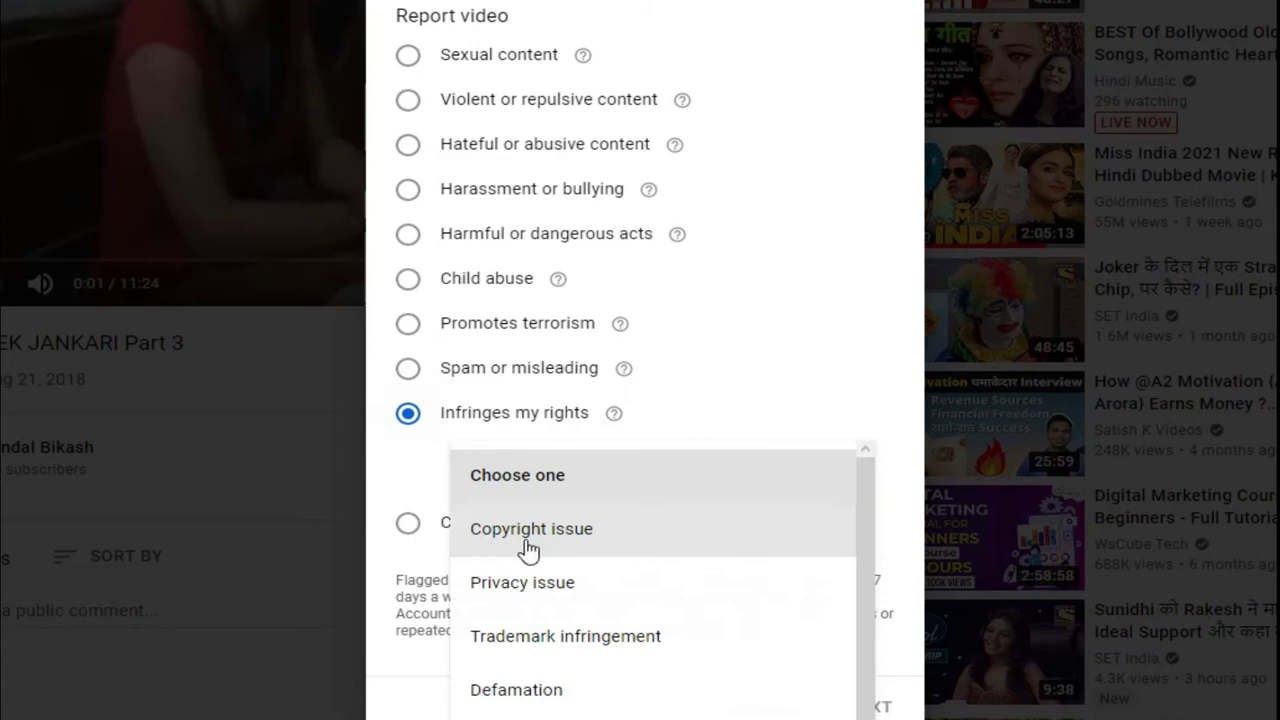
{"action": "left_click", "coordinate": [565, 538]}
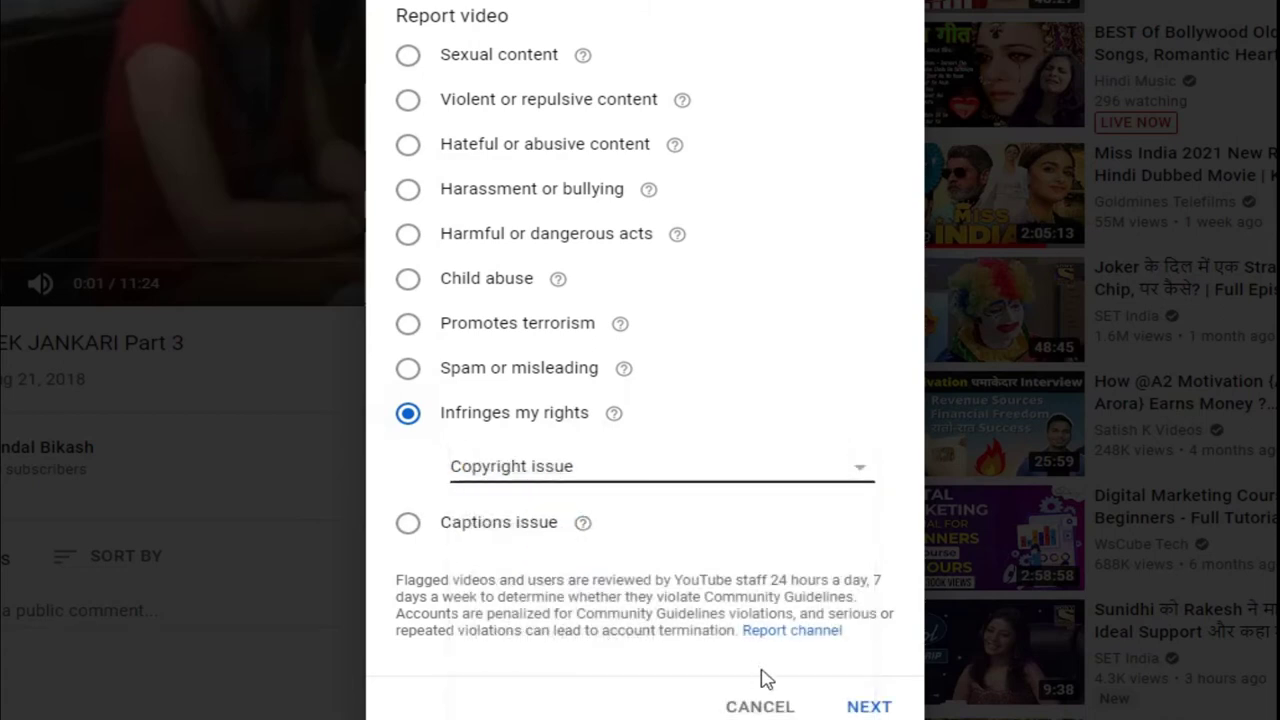
{"action": "left_click", "coordinate": [868, 706]}
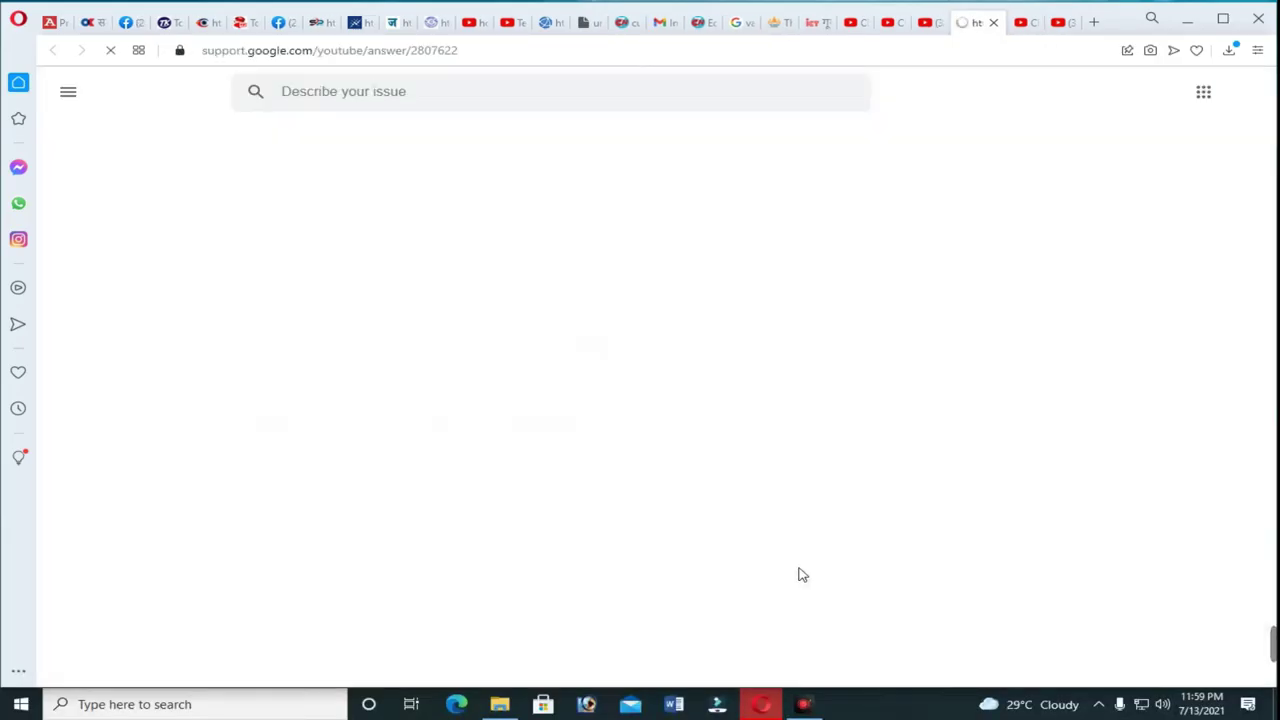
Start a copyright takedown request and add a video to it.
{"action": "scroll", "coordinate": [651, 457], "scroll_direction": "down", "scroll_amount": 6}
{"action": "scroll", "coordinate": [643, 388], "scroll_direction": "down", "scroll_amount": 1}
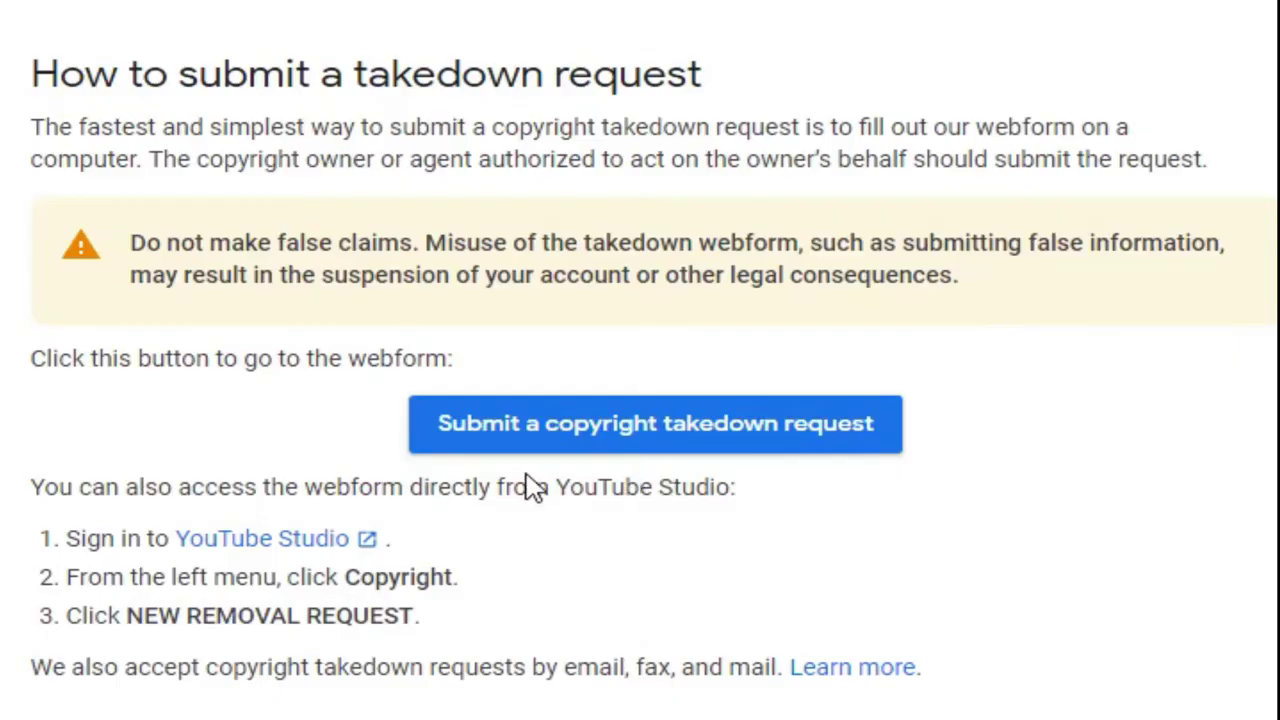
{"action": "left_click", "coordinate": [668, 418]}
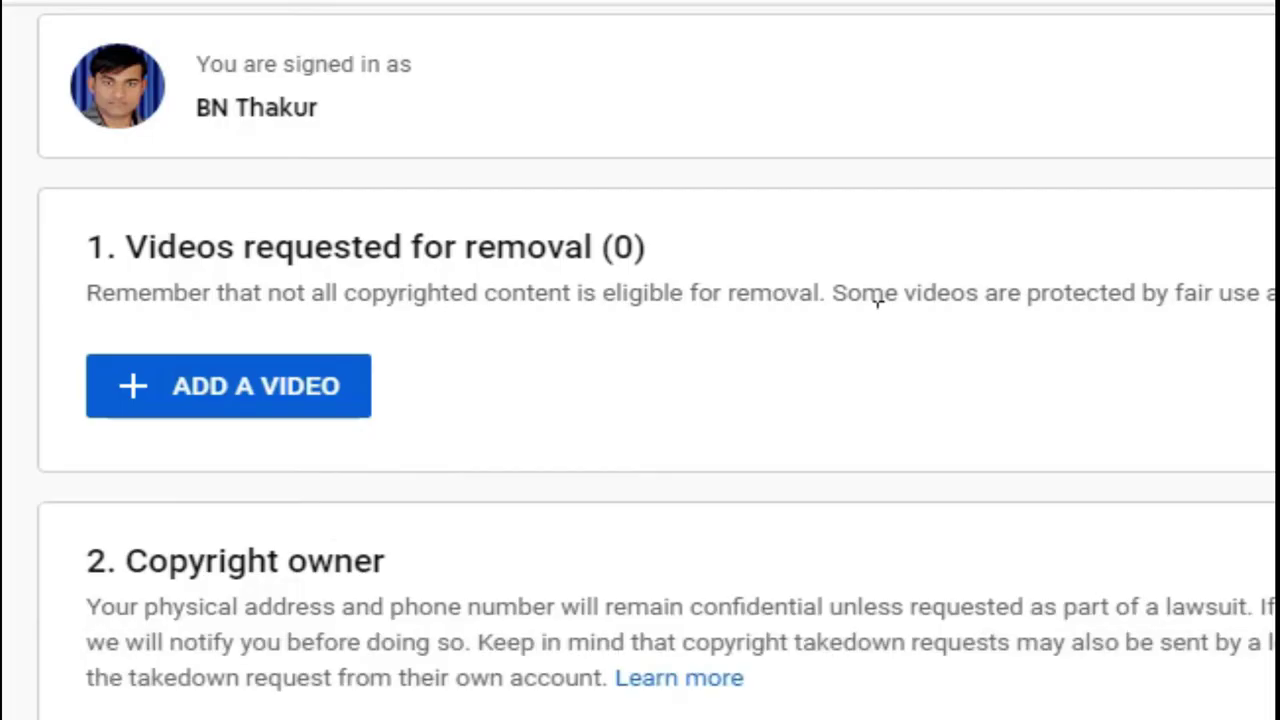
{"action": "left_click", "coordinate": [217, 391]}
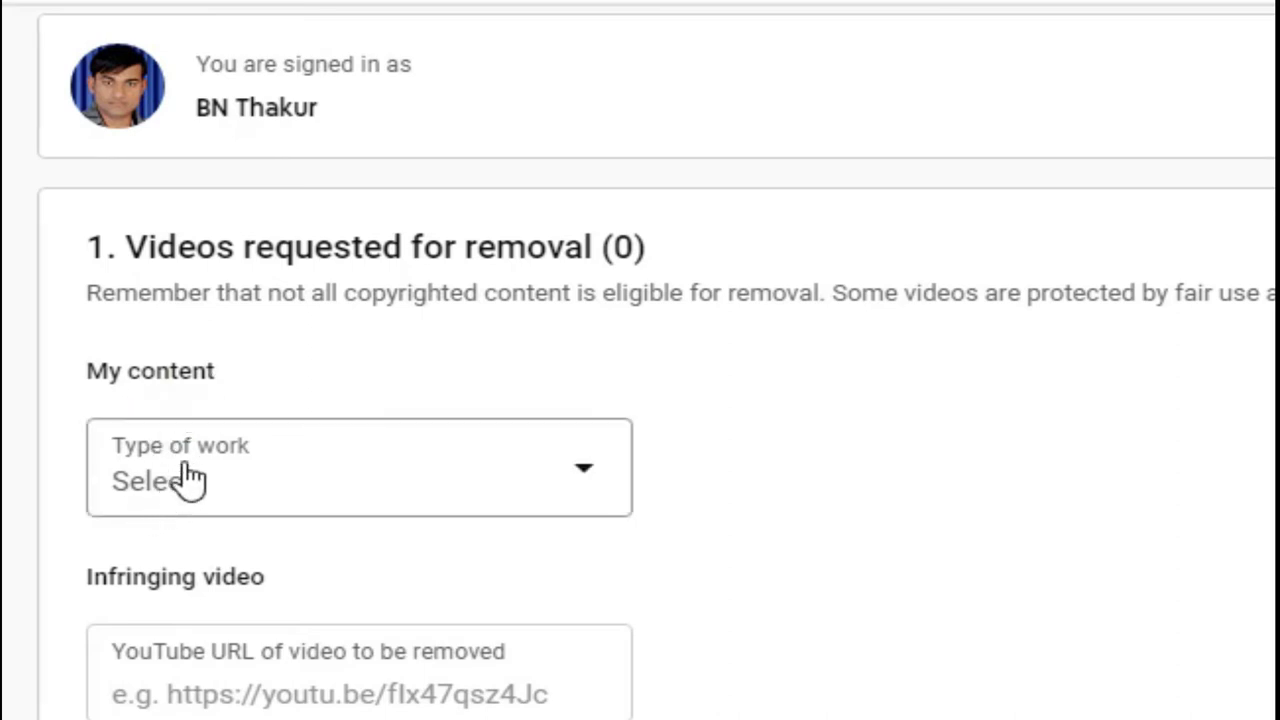
Set Type of work to Video and Subcategory to From my YouTube channel.
{"action": "left_click", "coordinate": [605, 490]}
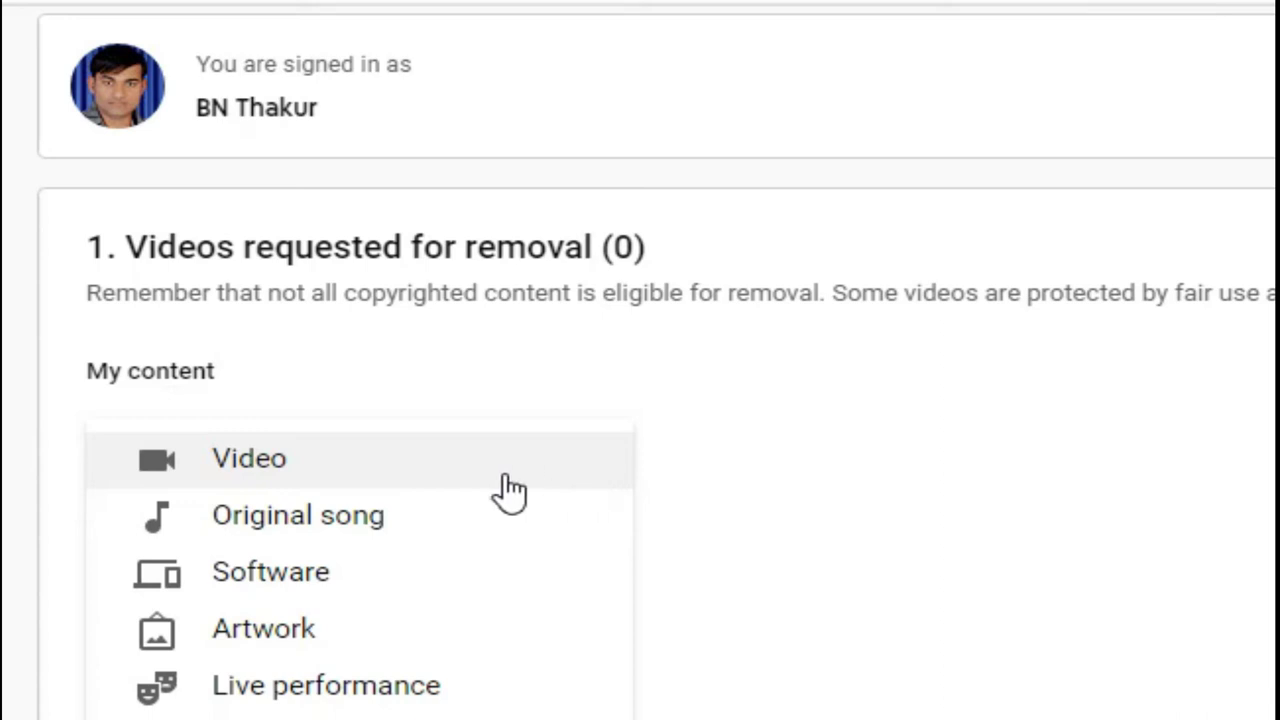
{"action": "left_click", "coordinate": [276, 466]}
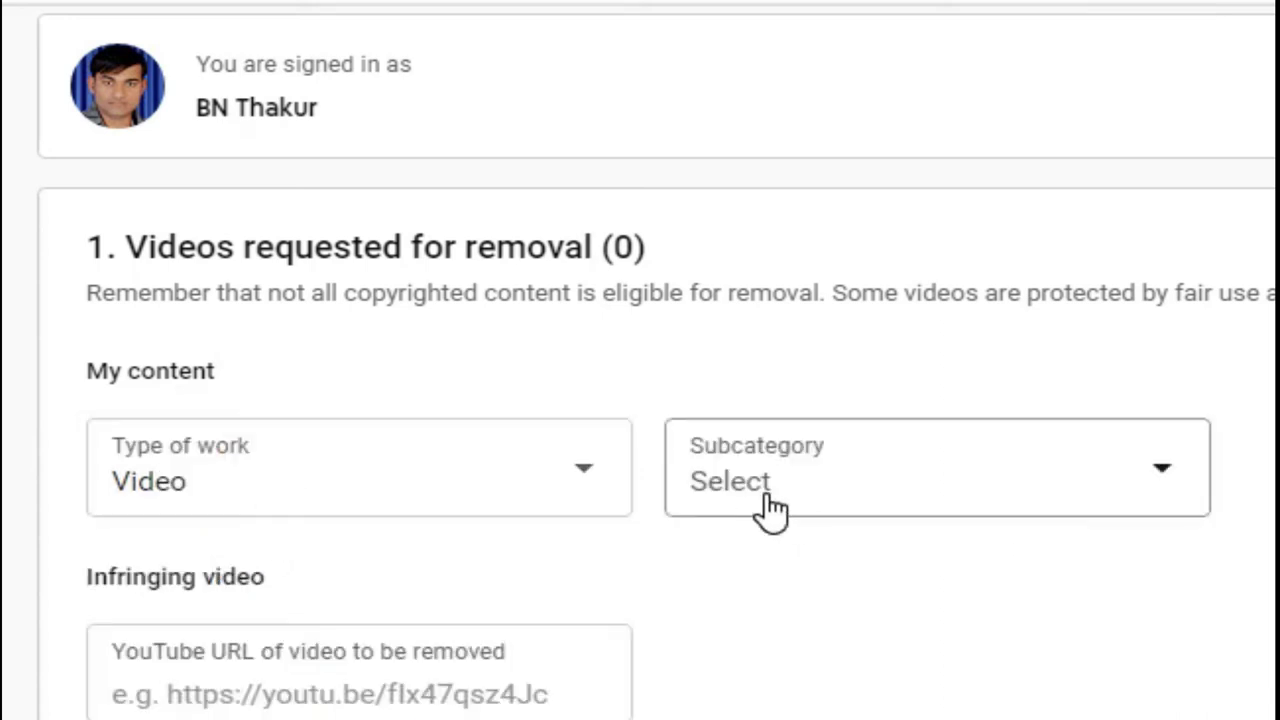
{"action": "left_click", "coordinate": [1185, 490]}
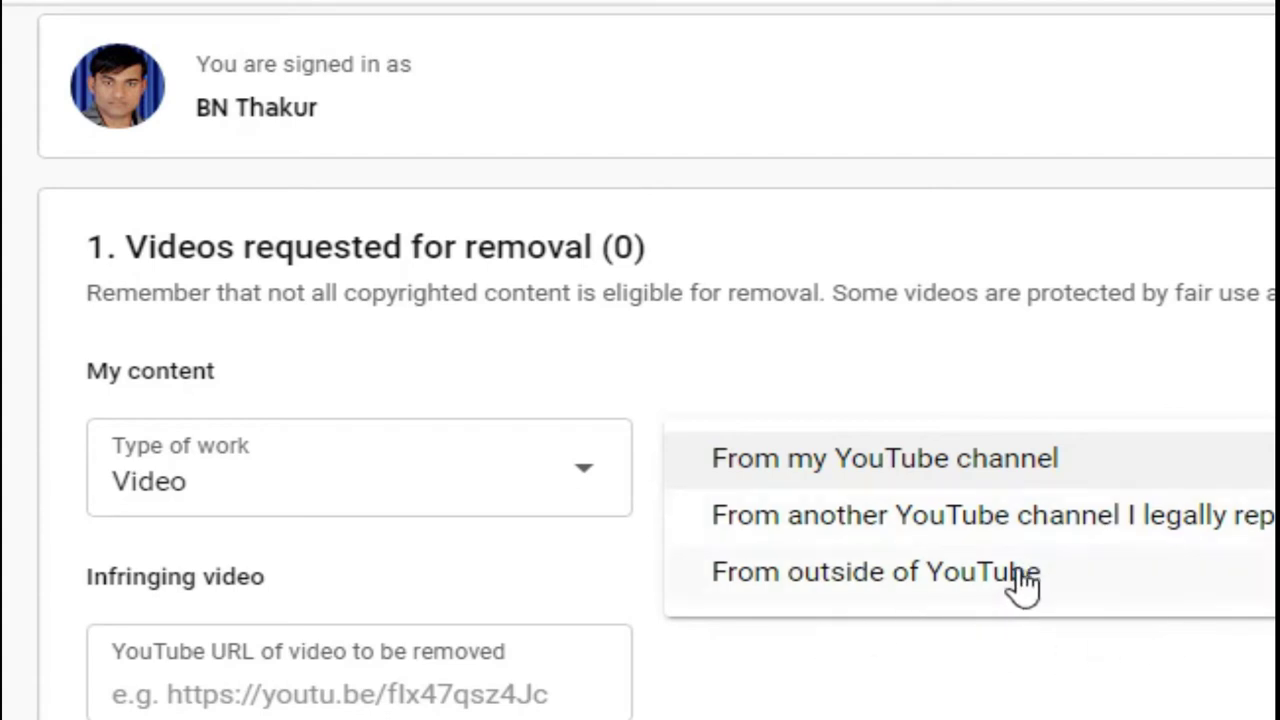
{"action": "left_click", "coordinate": [885, 467]}
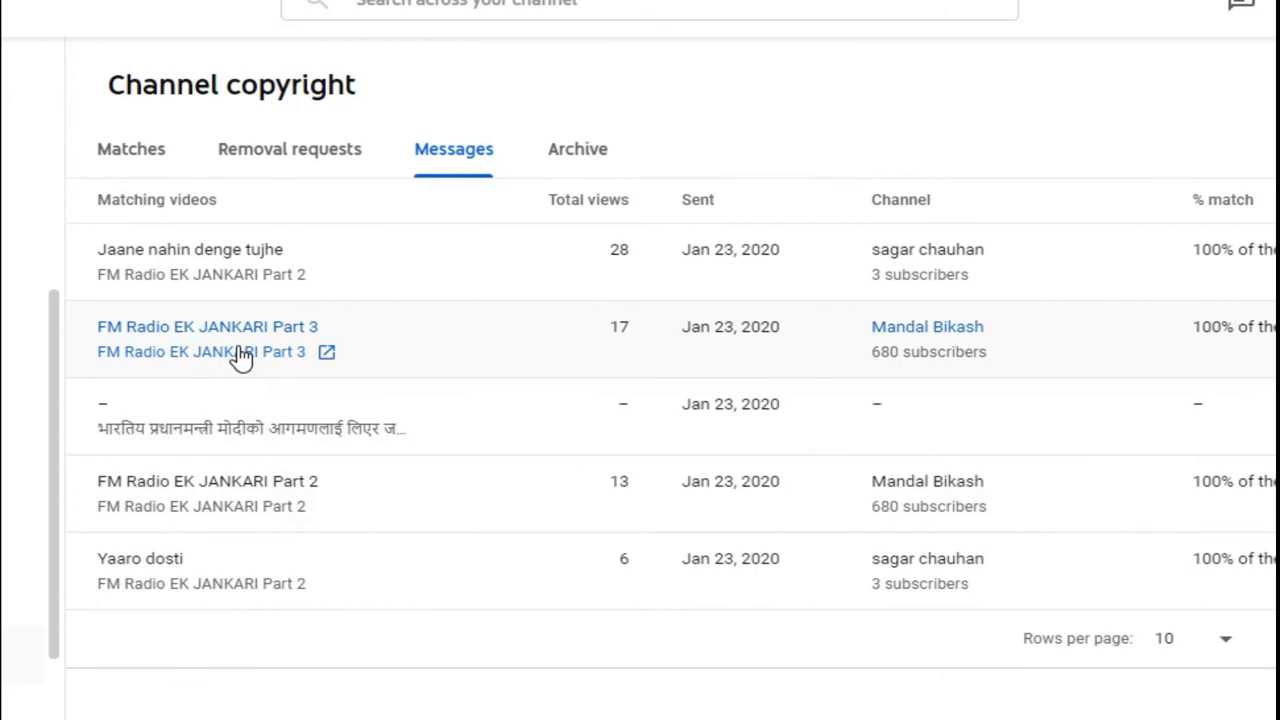
Open the original FM Radio EK JANKARI Part 3 video in a new tab.
{"action": "right_click", "coordinate": [240, 355]}
{"action": "left_click", "coordinate": [300, 369]}
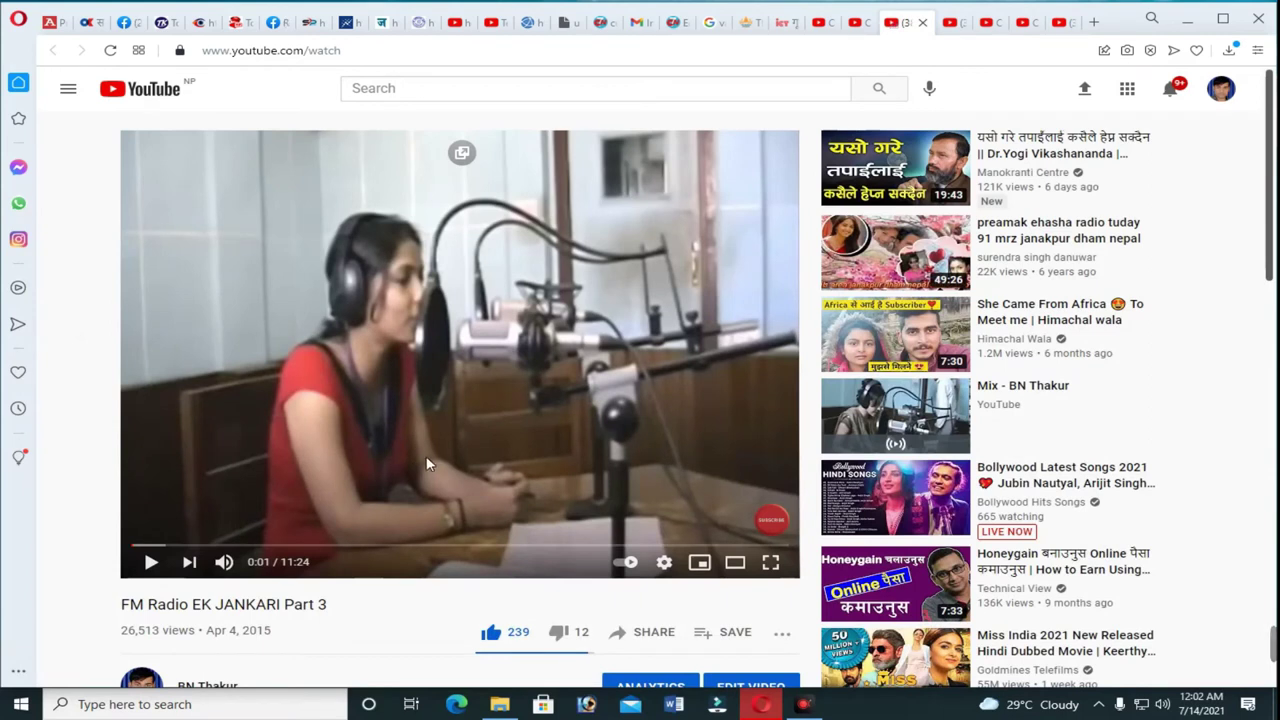
{"action": "scroll", "coordinate": [410, 470], "scroll_direction": "down", "scroll_amount": 1}
{"action": "scroll", "coordinate": [390, 433], "scroll_direction": "up", "scroll_amount": 1}
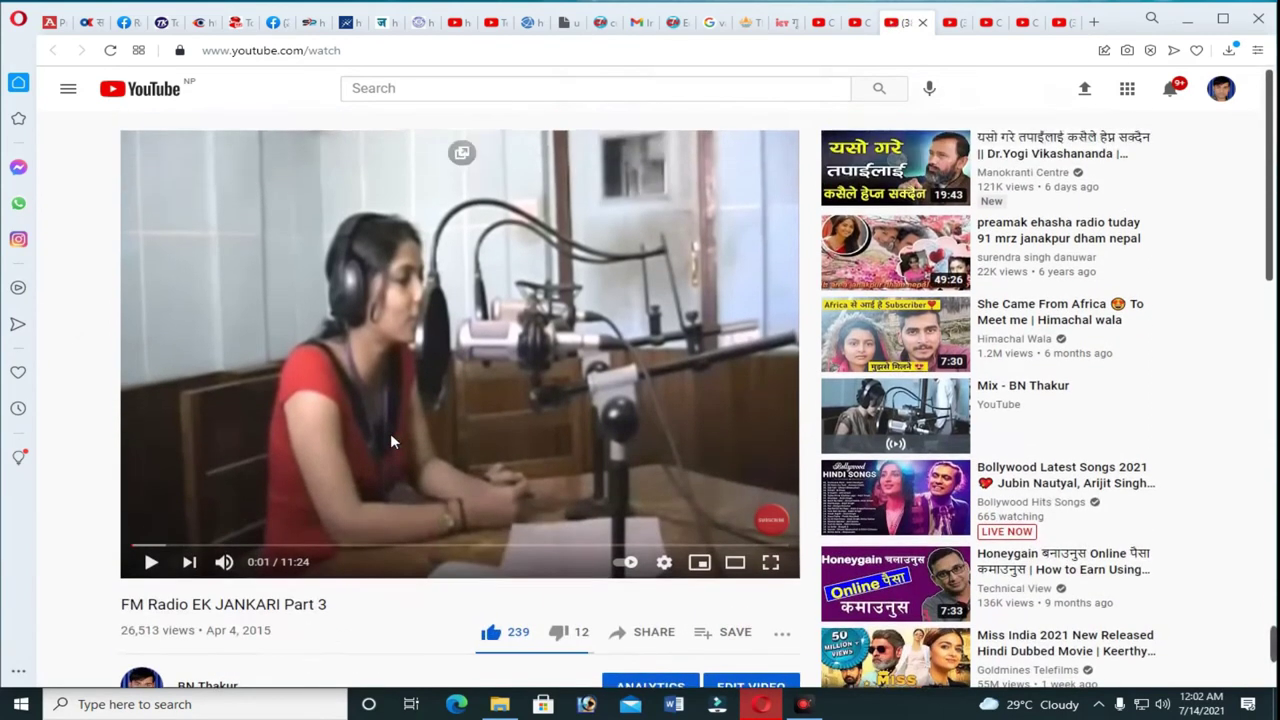
{"action": "scroll", "coordinate": [390, 433], "scroll_direction": "down", "scroll_amount": 2}
Copy the video's share link and return to the Request video removal tab.
{"action": "left_click", "coordinate": [646, 473]}
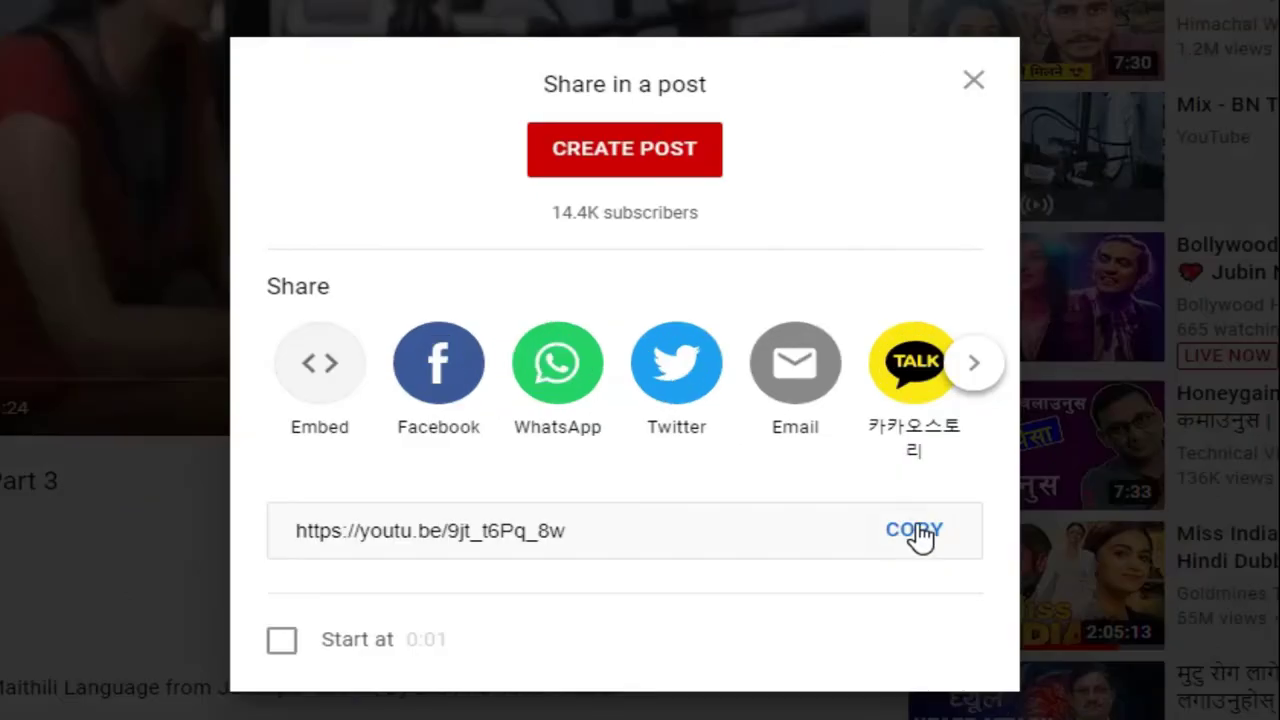
{"action": "left_click", "coordinate": [918, 535]}
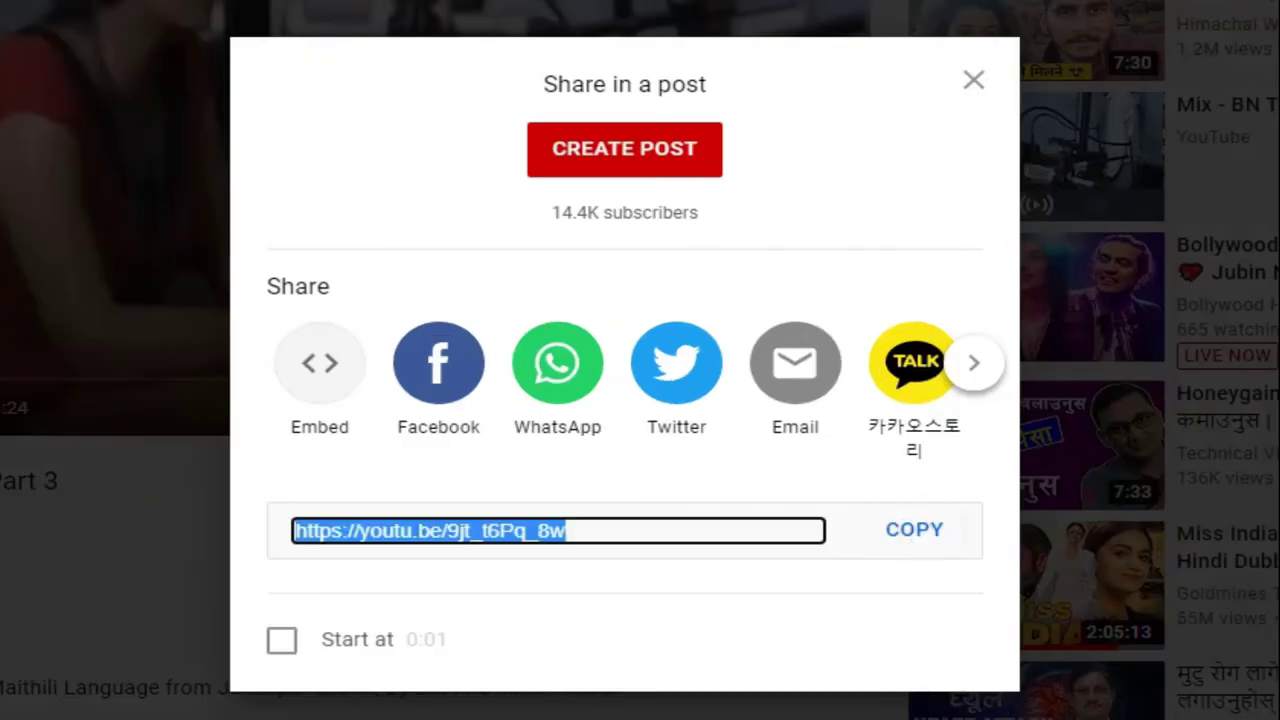
{"action": "left_click", "coordinate": [973, 82]}
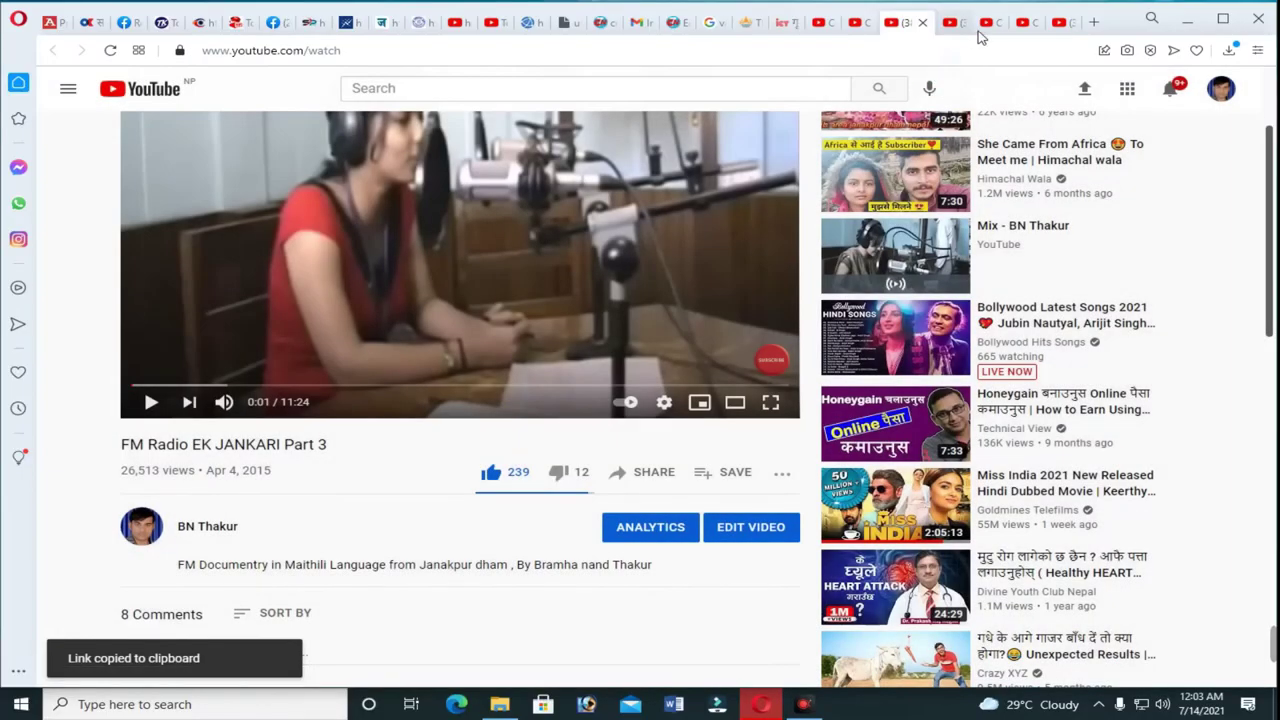
{"action": "left_click", "coordinate": [990, 25]}
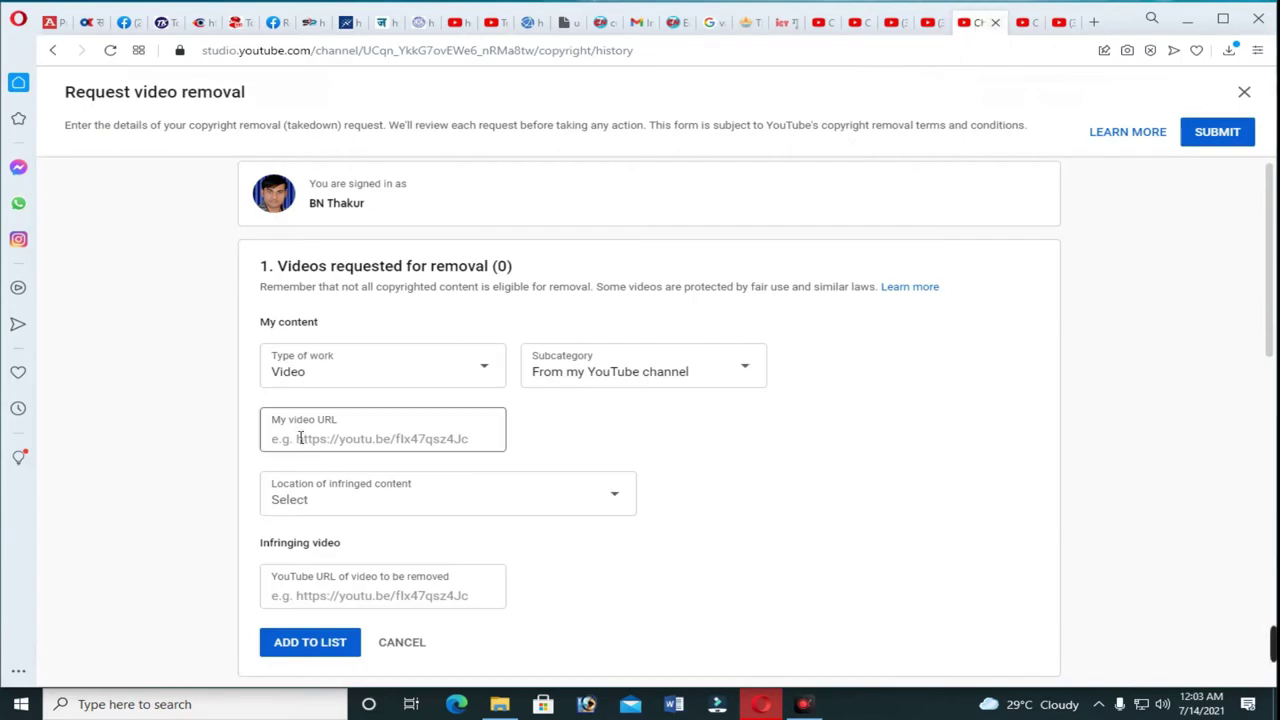
Paste the original video's link into the My video URL field.
{"action": "left_click", "coordinate": [366, 536]}
{"action": "right_click", "coordinate": [366, 536]}
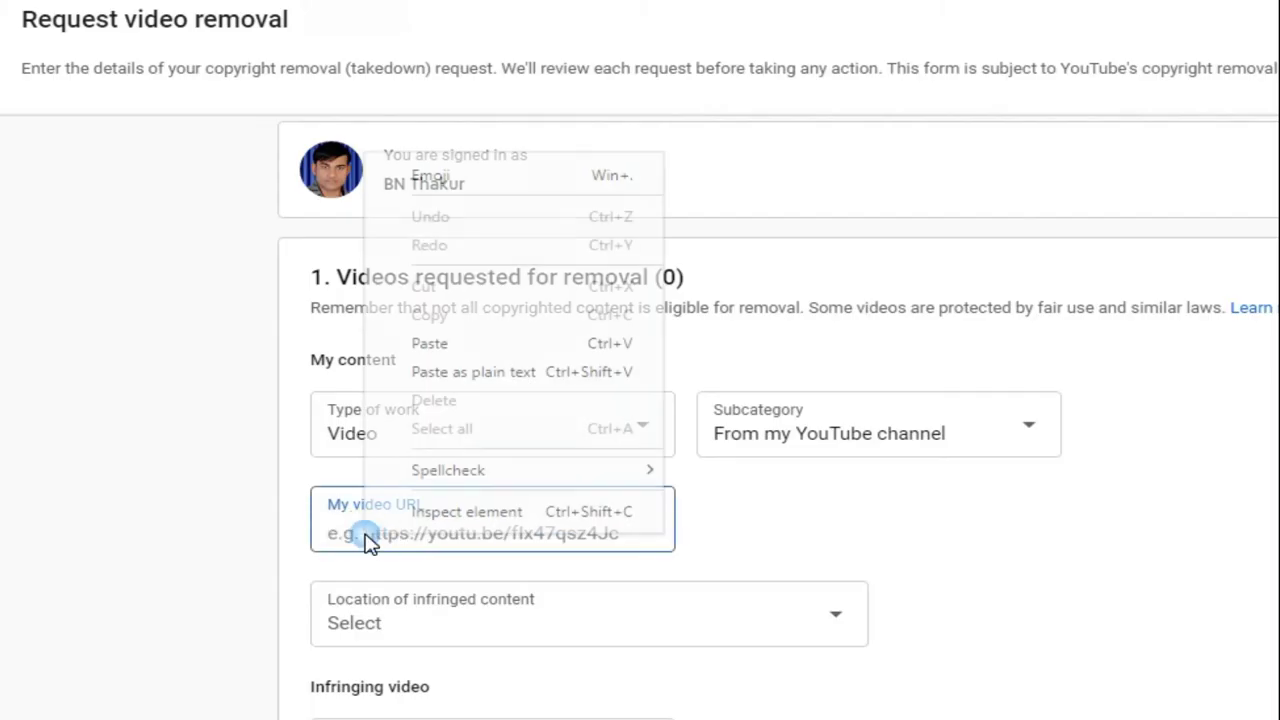
{"action": "left_click", "coordinate": [430, 344]}
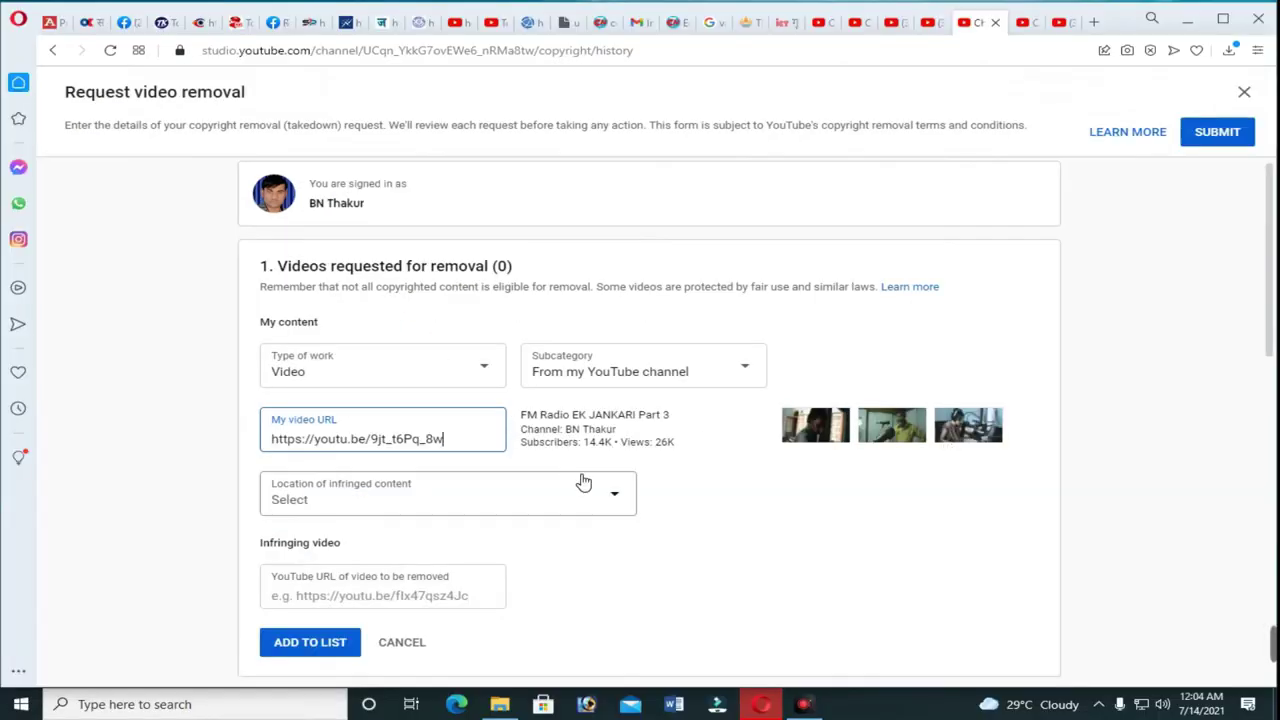
Set Location of infringed content to Entire video.
{"action": "scroll", "coordinate": [583, 483], "scroll_direction": "down", "scroll_amount": 2}
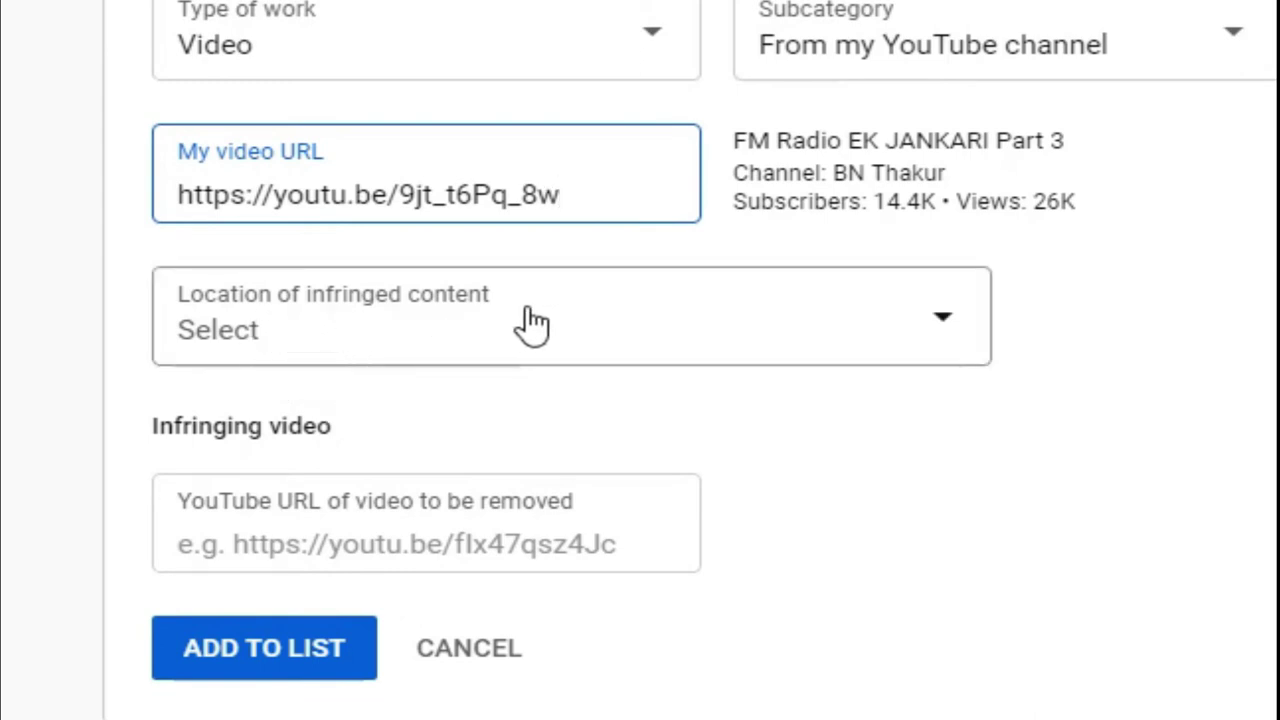
{"action": "left_click", "coordinate": [955, 338]}
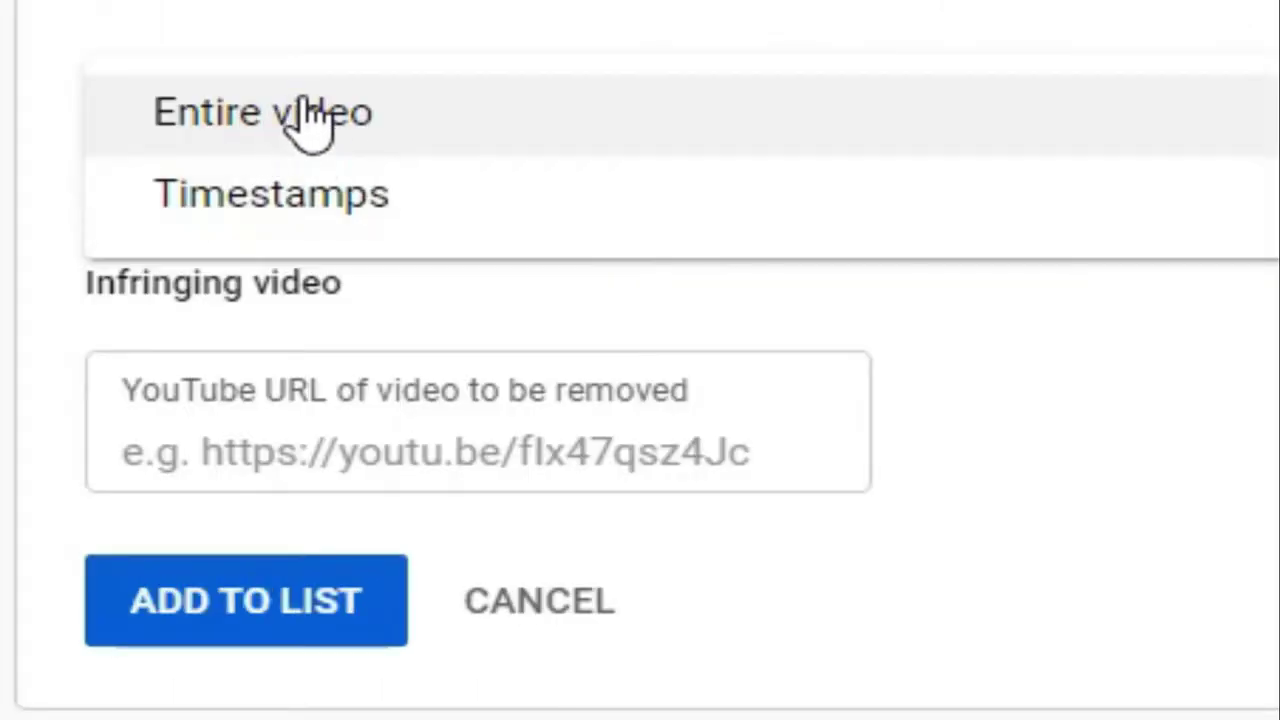
{"action": "left_click", "coordinate": [306, 310]}
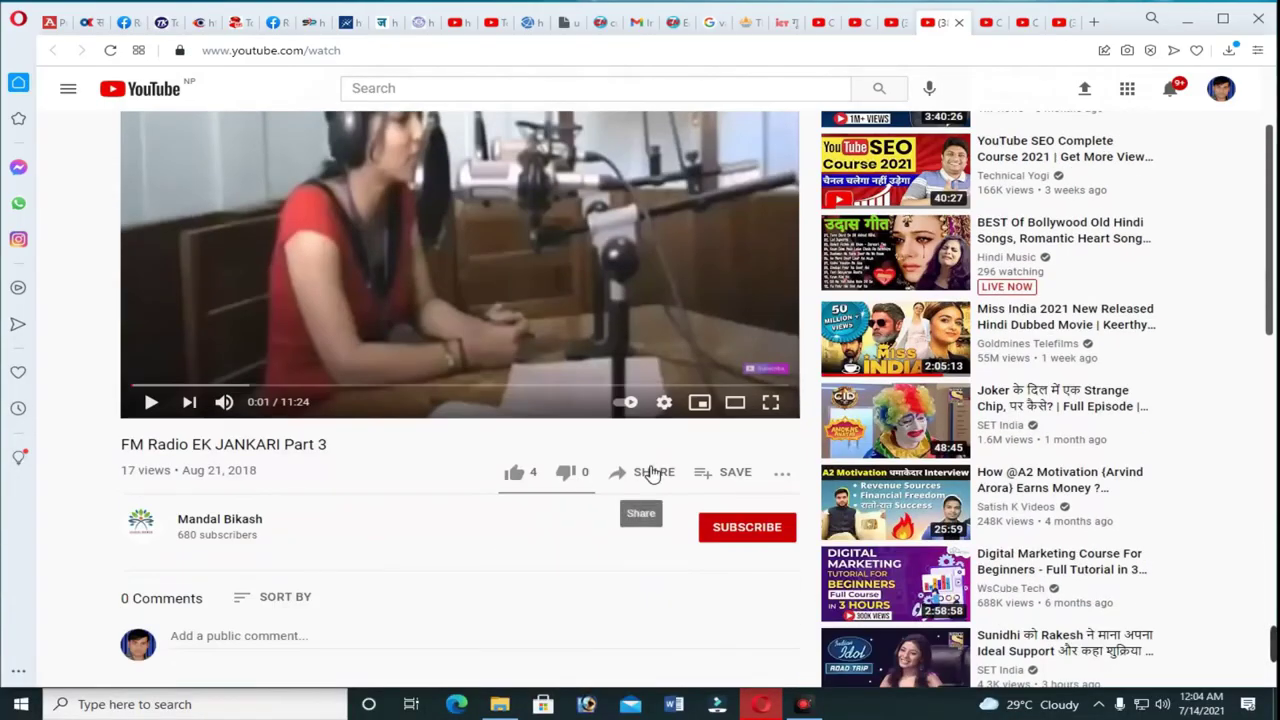
Paste the Part 3 copy's share link as the infringing video URL, with Entire video as its location.
{"action": "left_click", "coordinate": [648, 472]}
{"action": "left_click", "coordinate": [824, 472]}
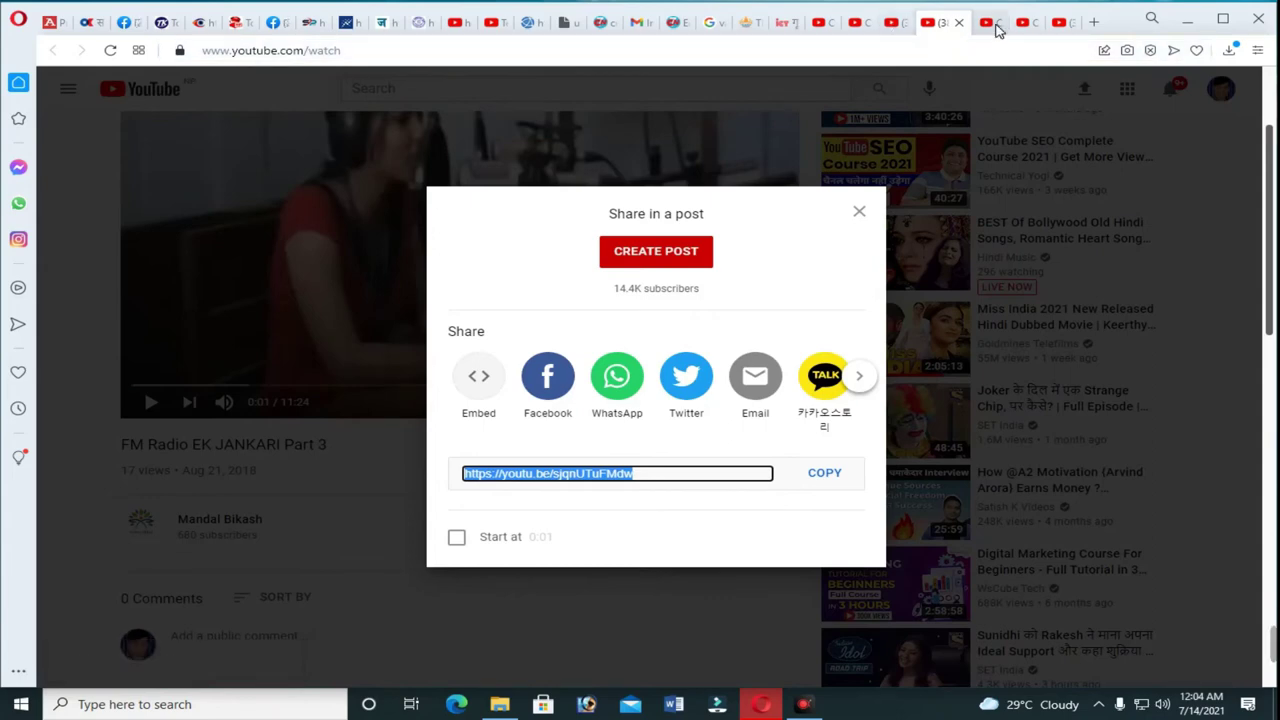
{"action": "left_click", "coordinate": [990, 22]}
{"action": "left_click", "coordinate": [306, 449]}
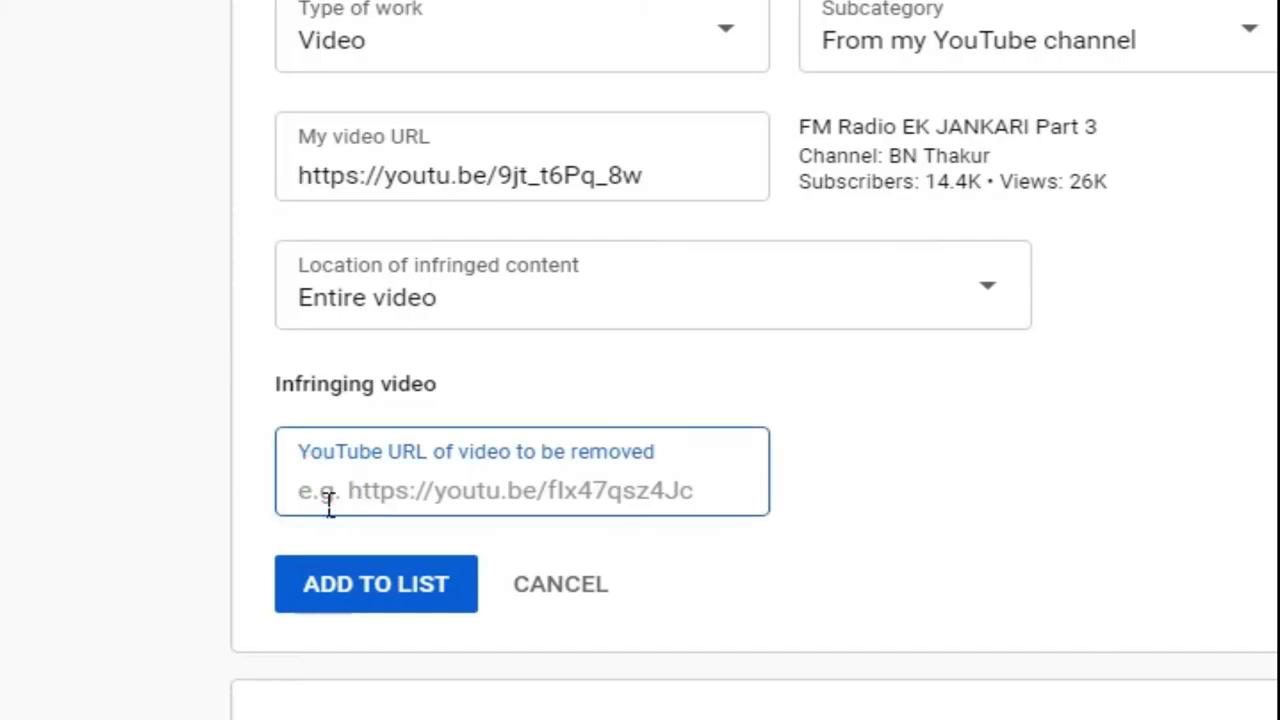
{"action": "right_click", "coordinate": [331, 495]}
{"action": "left_click", "coordinate": [405, 245]}
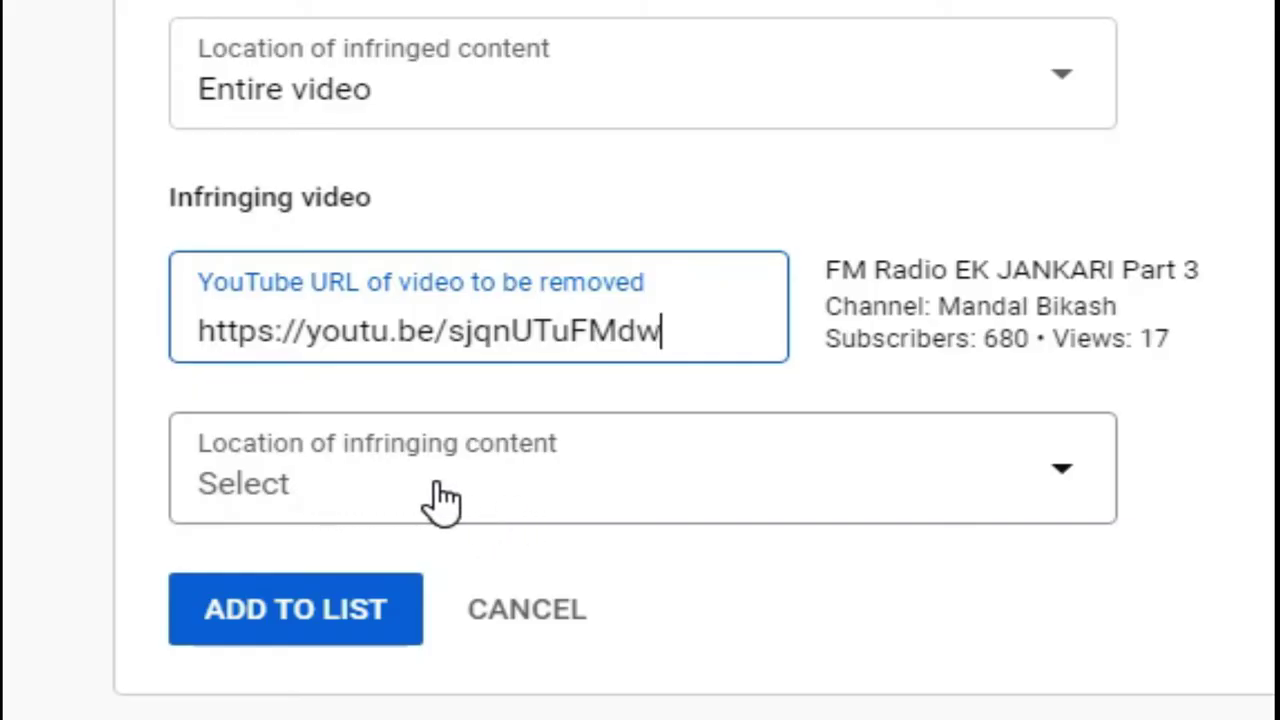
{"action": "left_click", "coordinate": [1078, 492]}
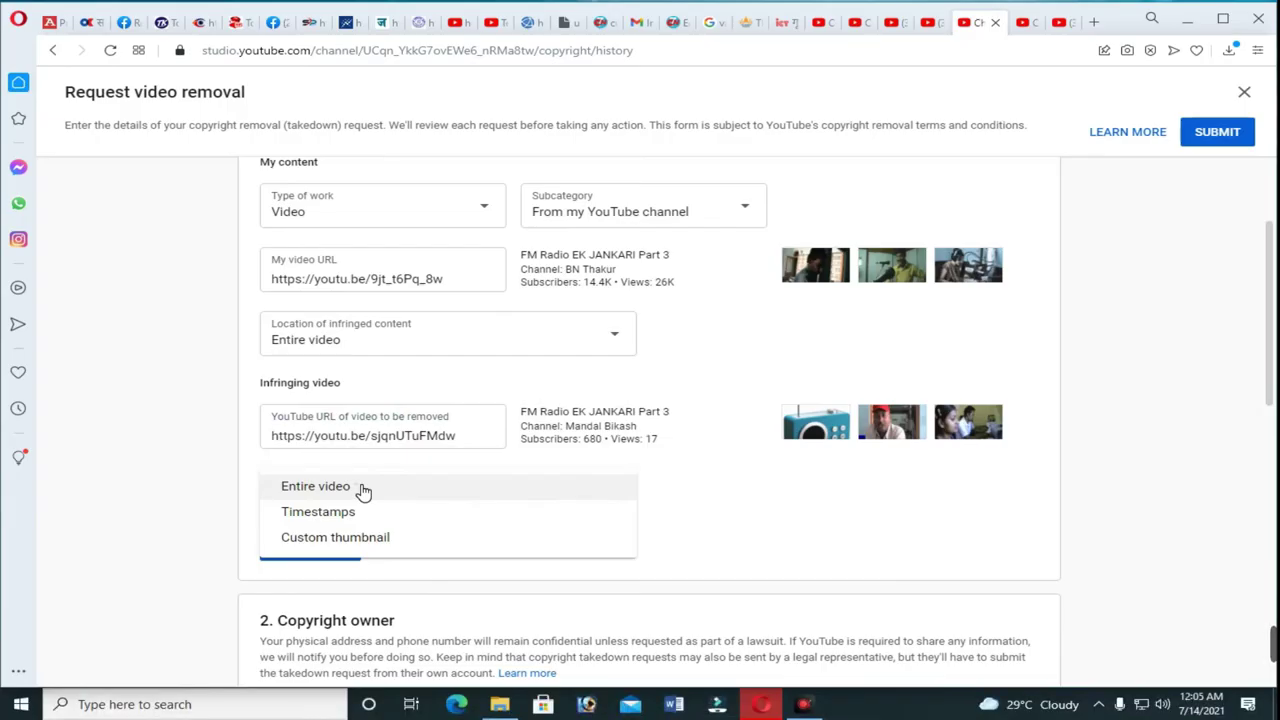
{"action": "left_click", "coordinate": [362, 488]}
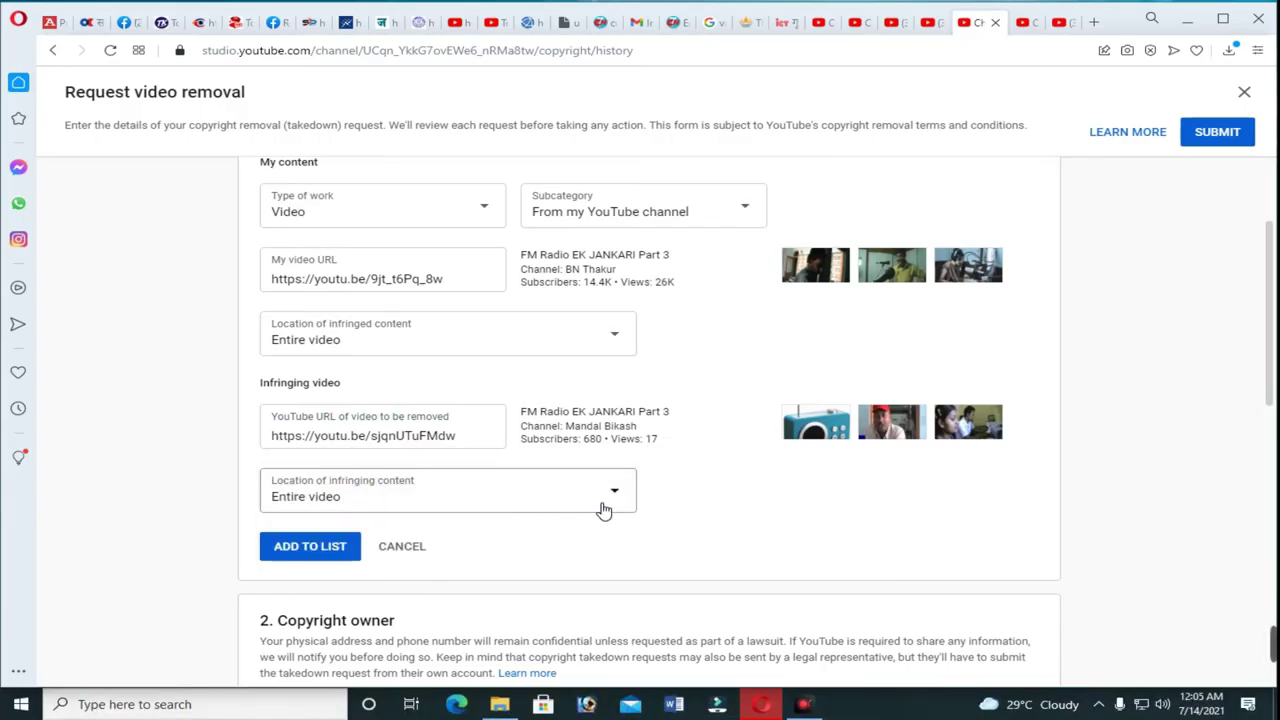
Add the infringing Part 3 entry to the removal list and return to the channel copyright messages page.
{"action": "left_click", "coordinate": [331, 545]}
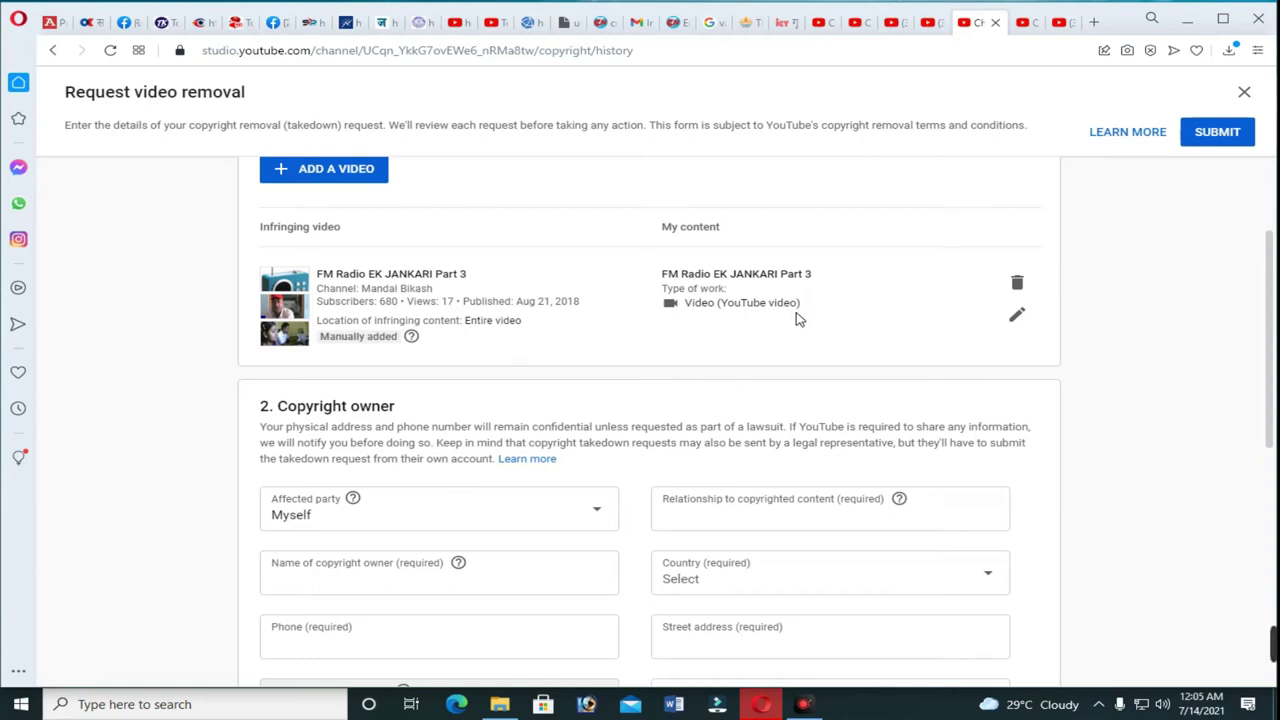
{"action": "left_click", "coordinate": [893, 30]}
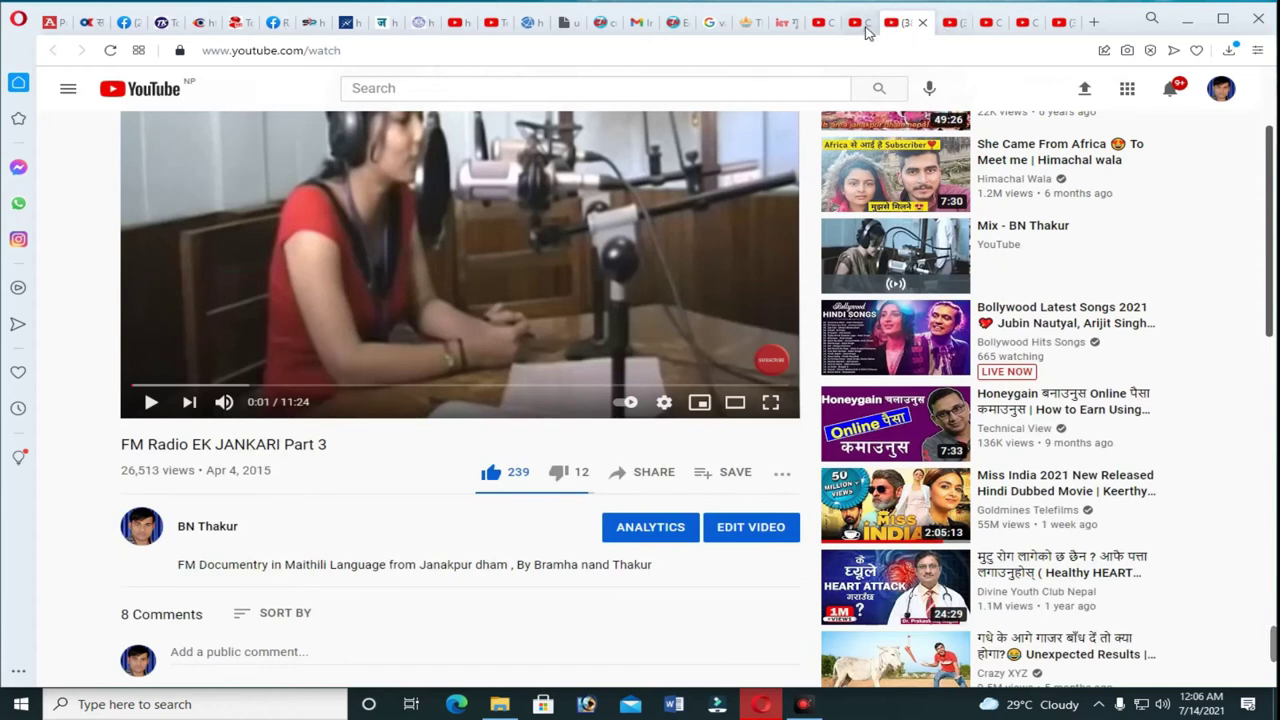
{"action": "left_click", "coordinate": [866, 33]}
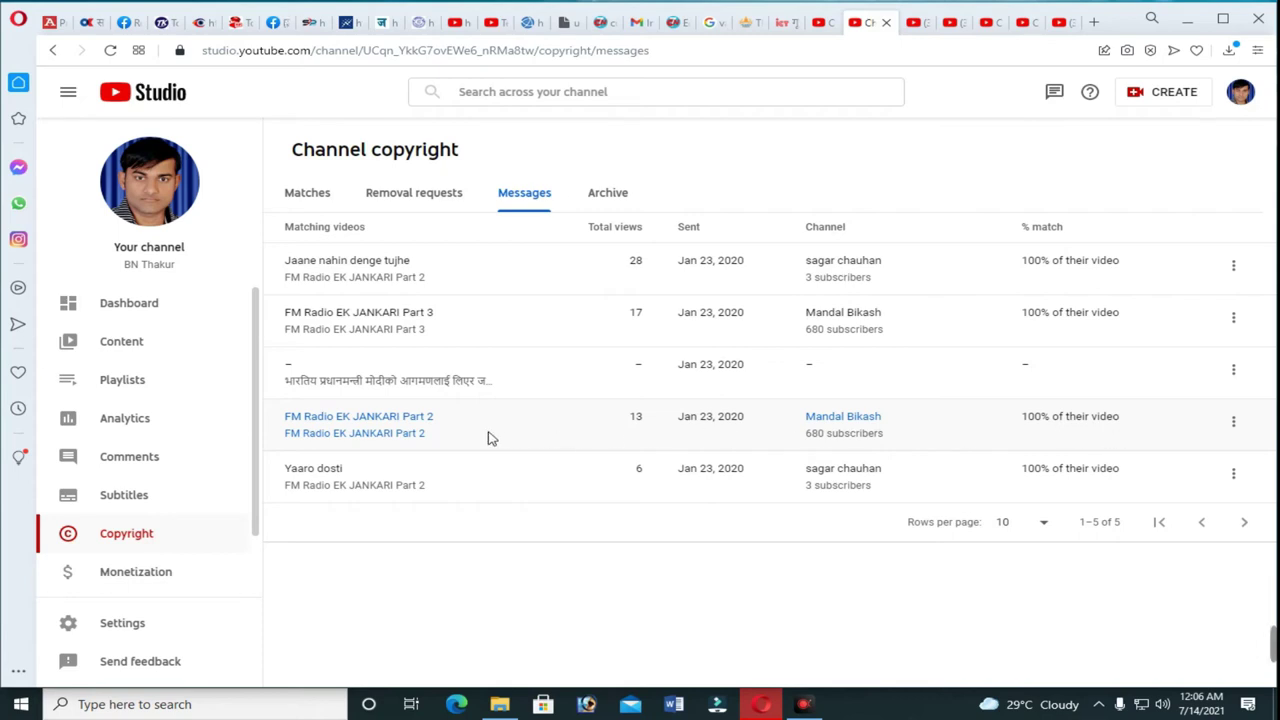
Open the FM Radio EK JANKARI Part 2 match and set the work type to Video, From my YouTube channel.
{"action": "left_click", "coordinate": [449, 420]}
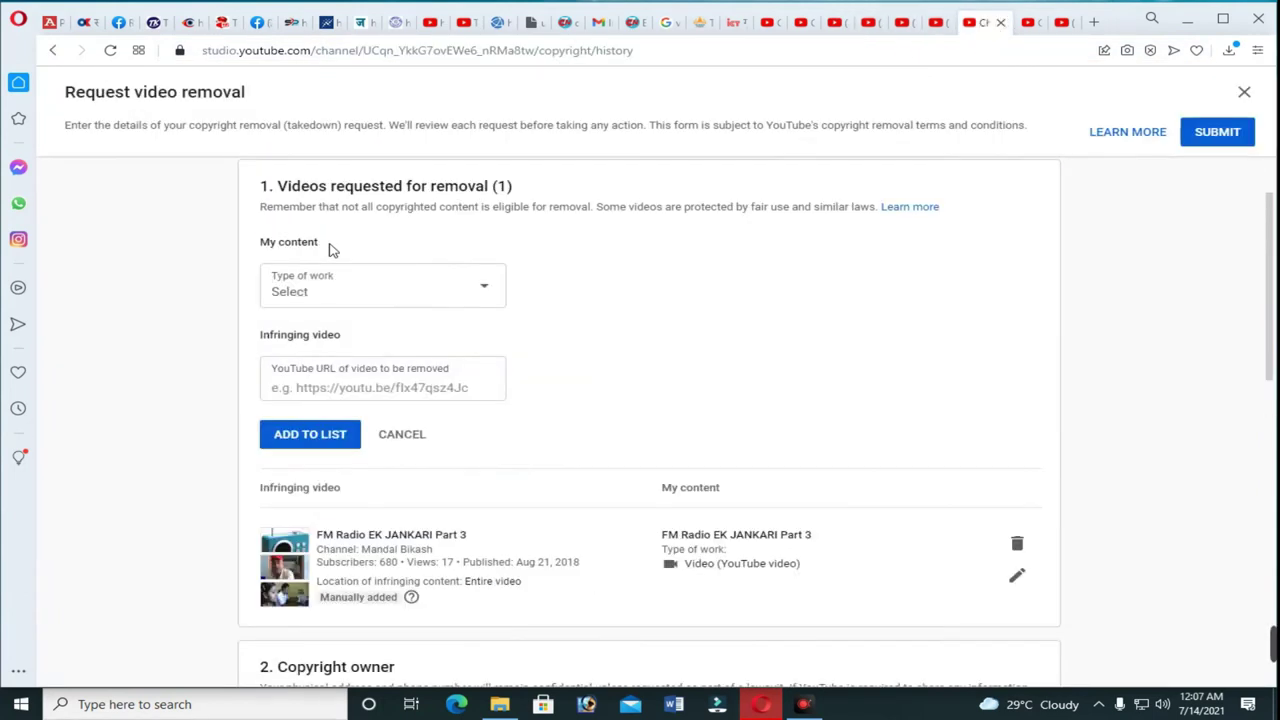
{"action": "left_click", "coordinate": [565, 296]}
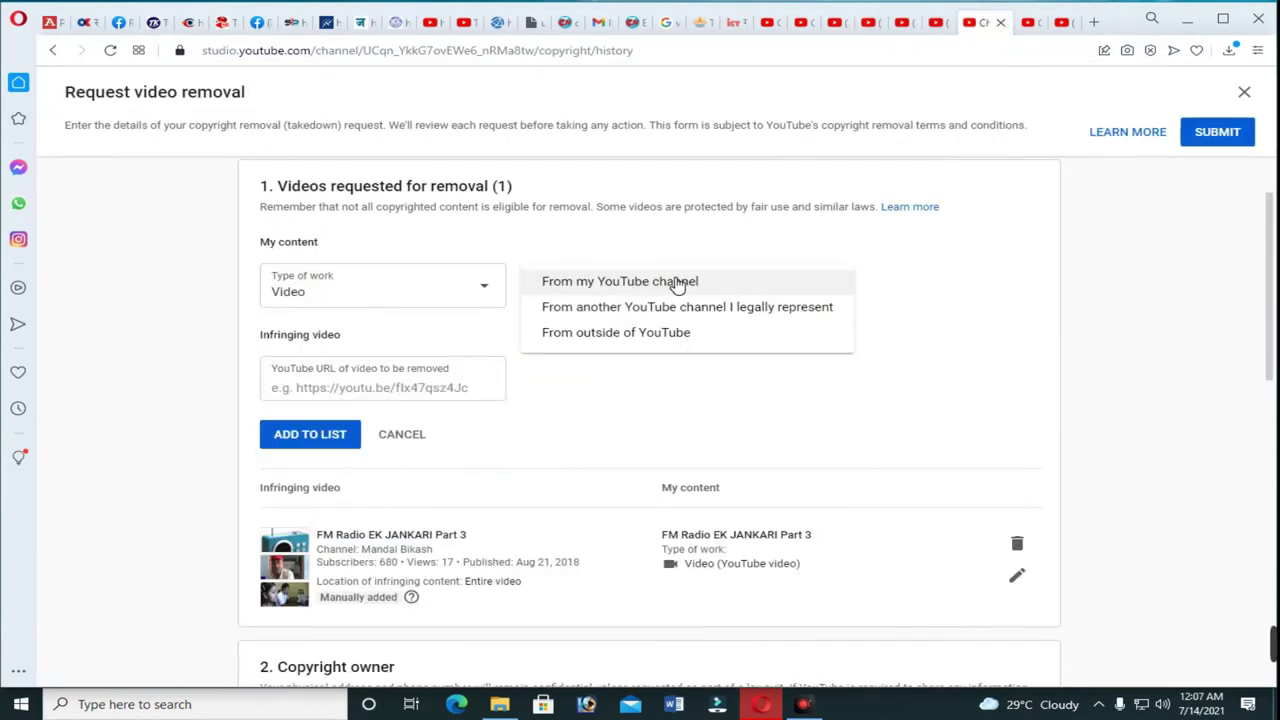
{"action": "left_click", "coordinate": [676, 285]}
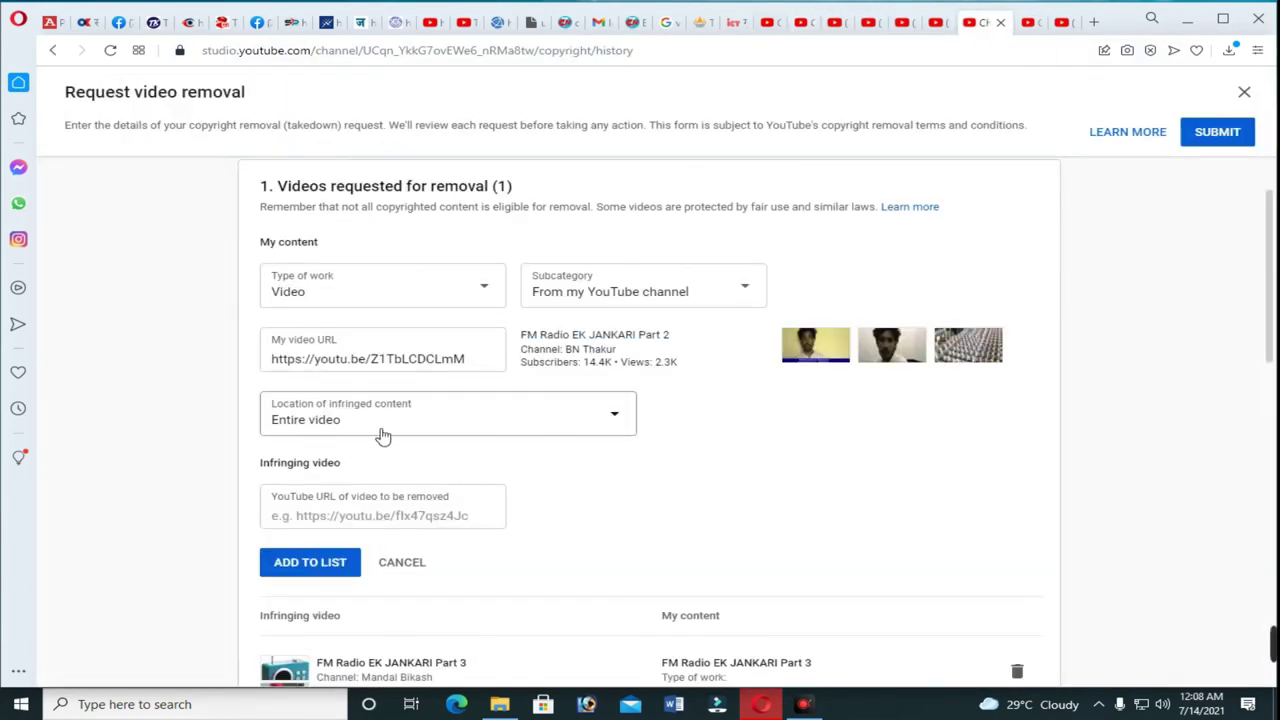
{"action": "scroll", "coordinate": [400, 400], "scroll_direction": "down", "scroll_amount": 2}
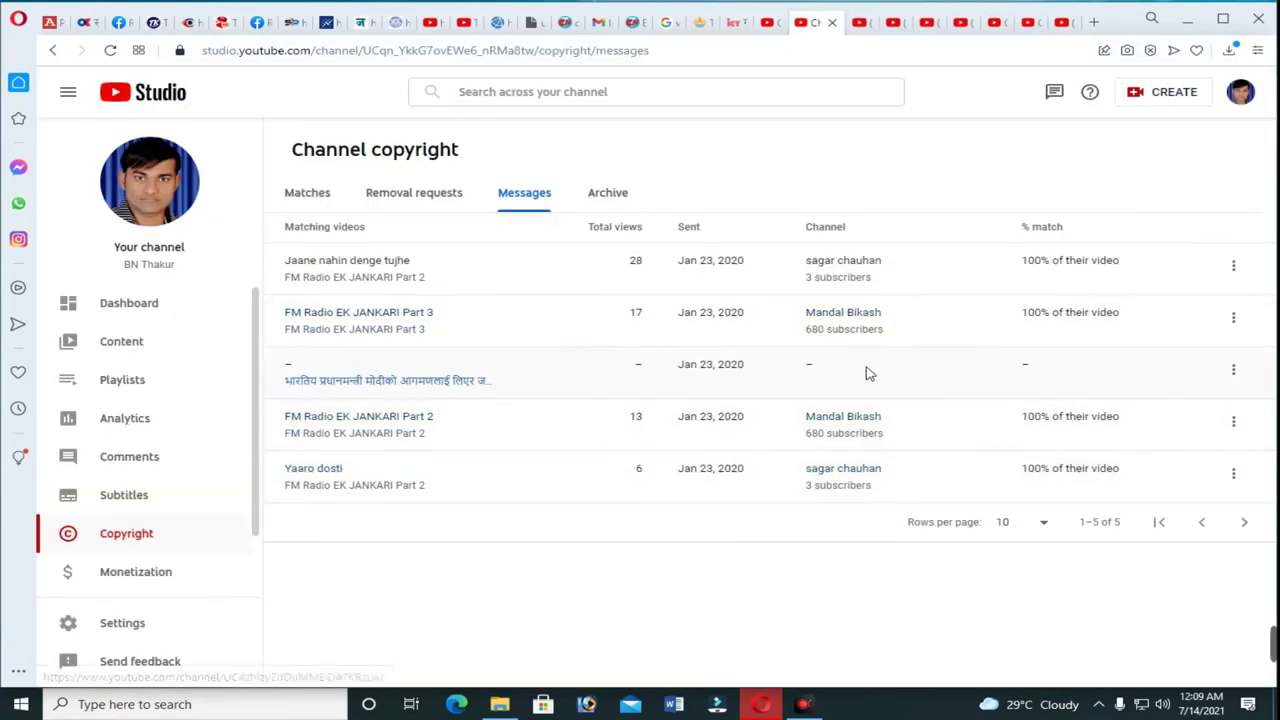
{"action": "left_click", "coordinate": [990, 22]}
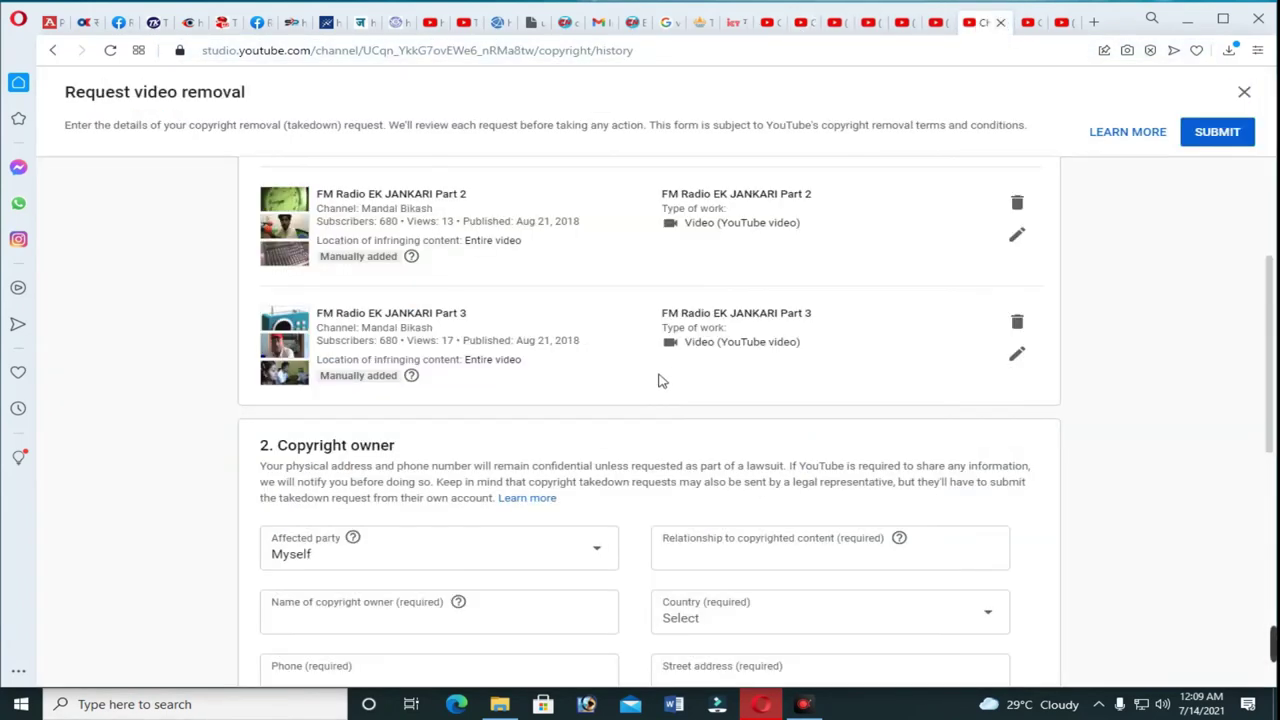
Start the Copyright owner section, entering the owner's name, phone number and relationship to the content.
{"action": "scroll", "coordinate": [665, 368], "scroll_direction": "down", "scroll_amount": 2}
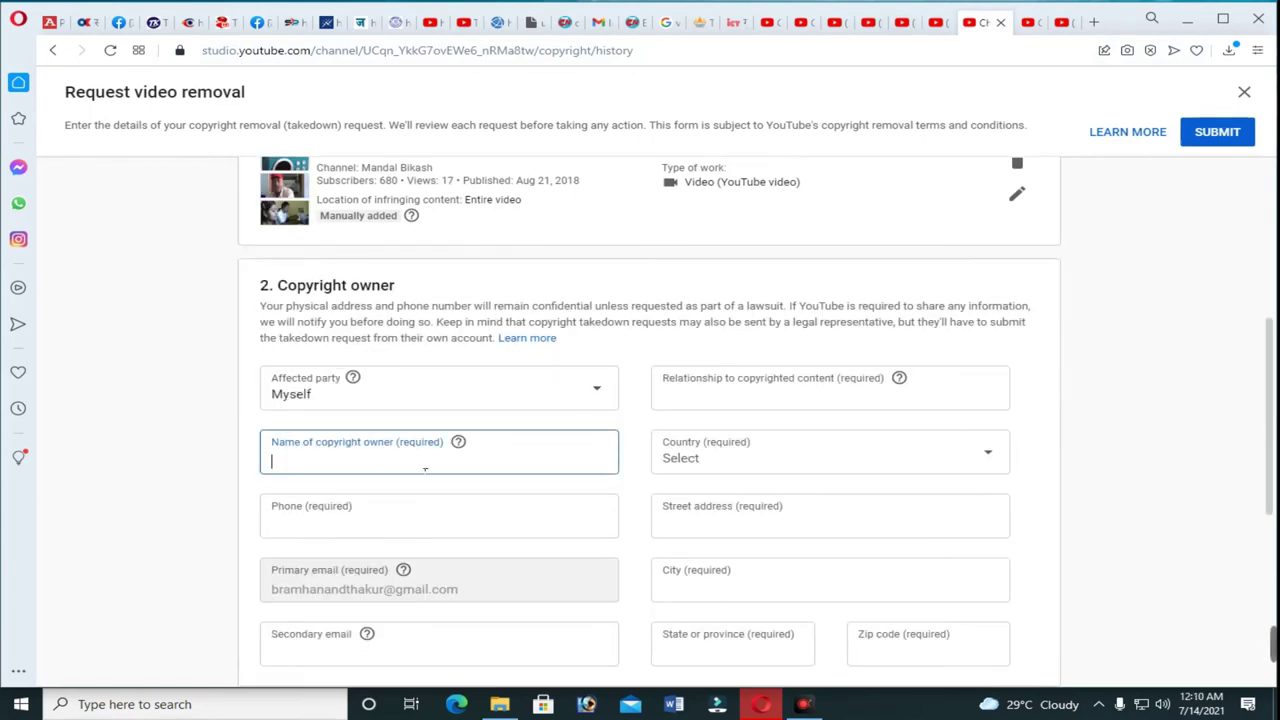
{"action": "type", "text": "ramha nand Thakur"}
{"action": "left_click", "coordinate": [366, 514]}
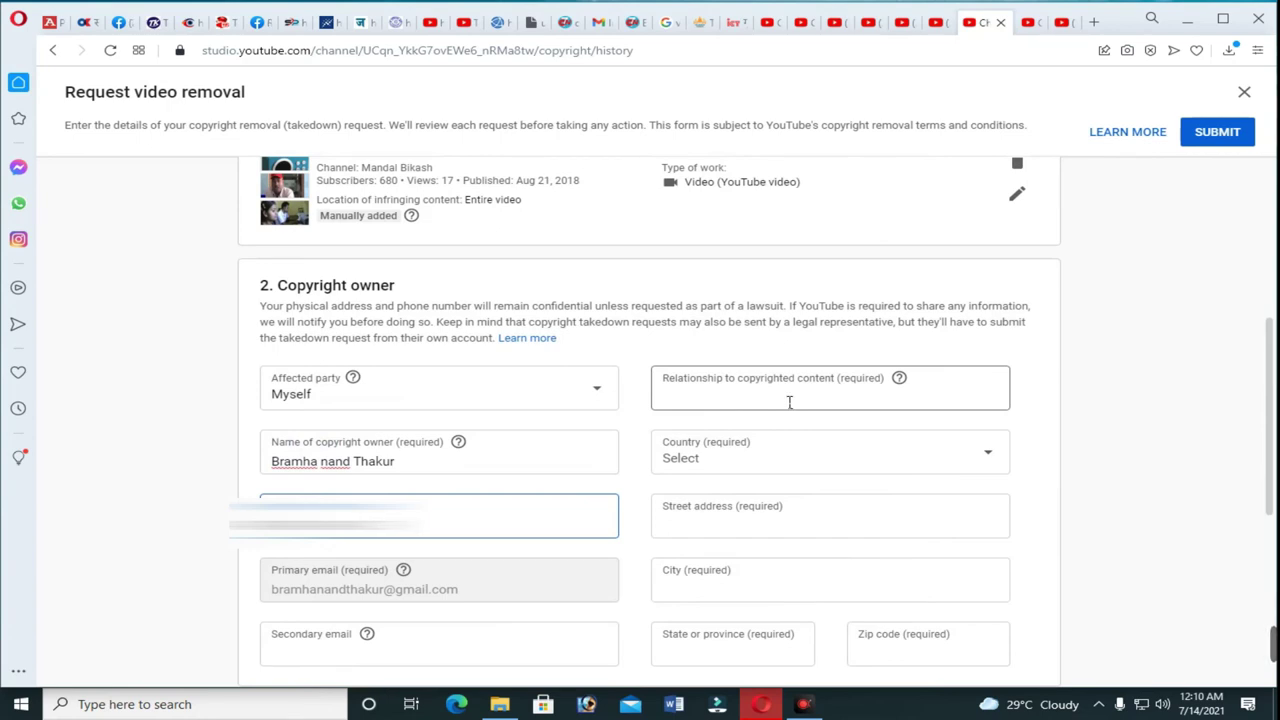
{"action": "left_click", "coordinate": [851, 398]}
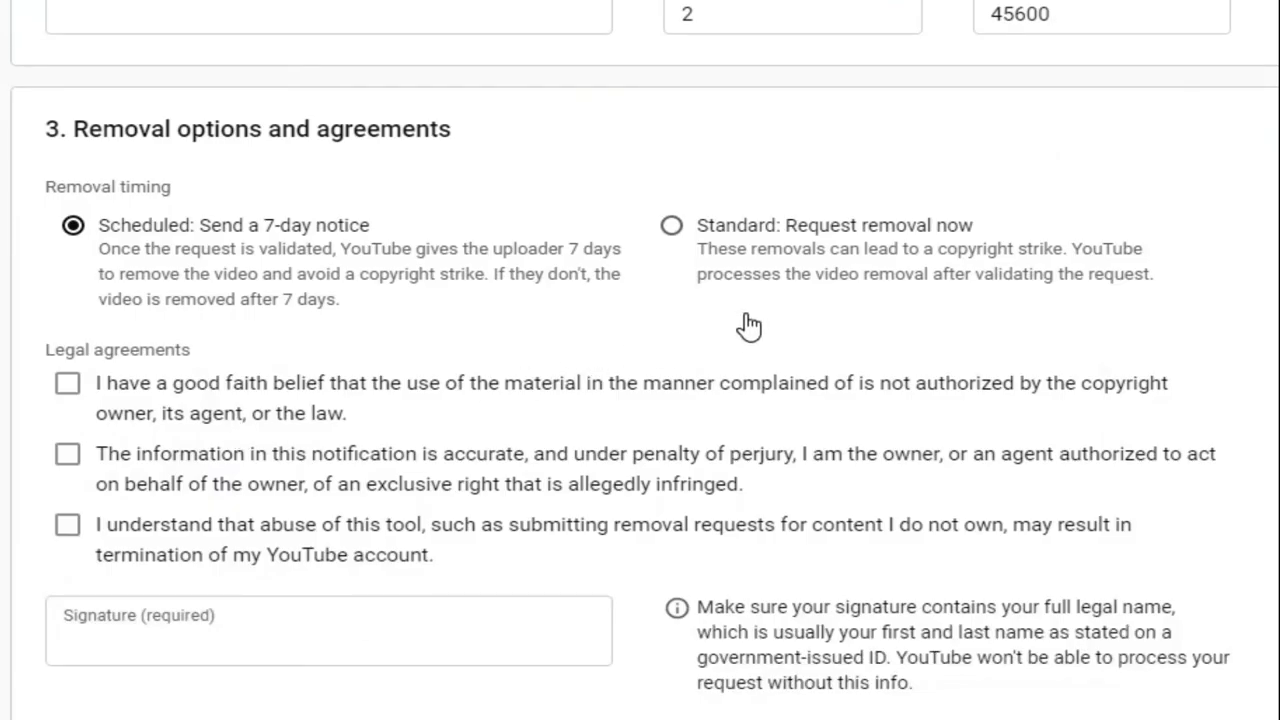
Choose Standard: Request removal now, tick all three legal agreements, and type the owner's full legal name as signature.
{"action": "left_click", "coordinate": [684, 232]}
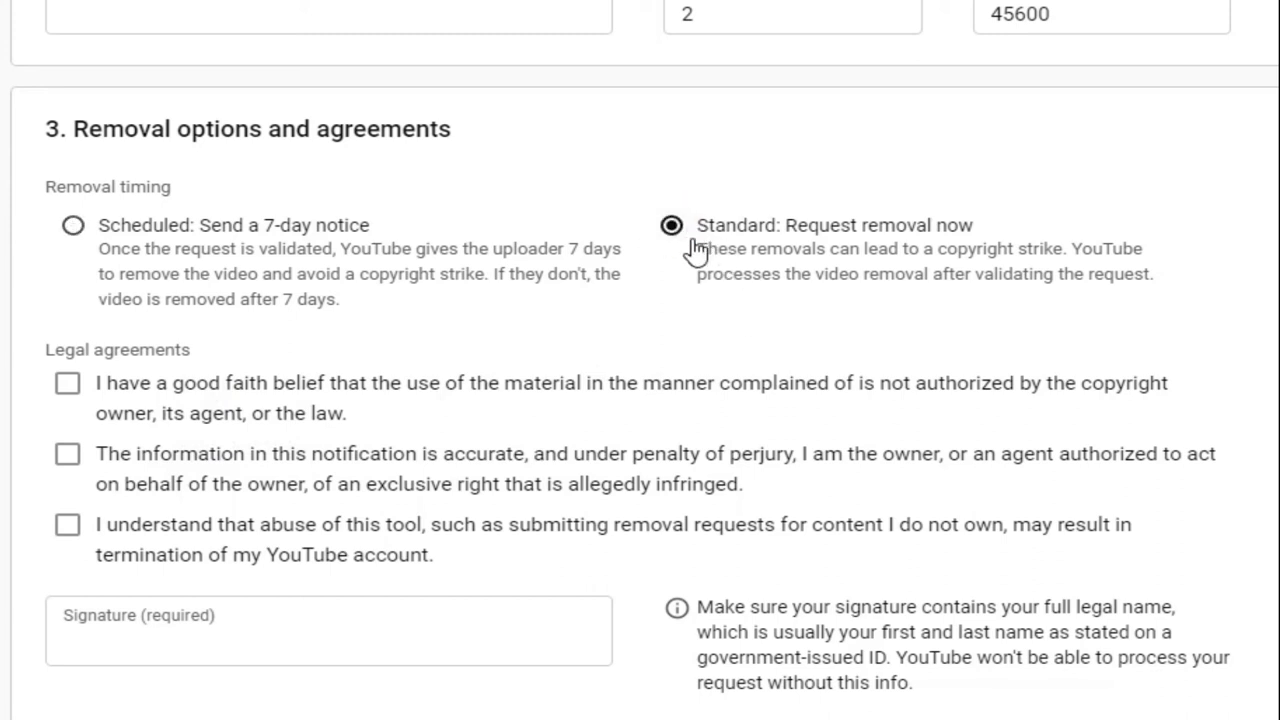
{"action": "left_click", "coordinate": [70, 386]}
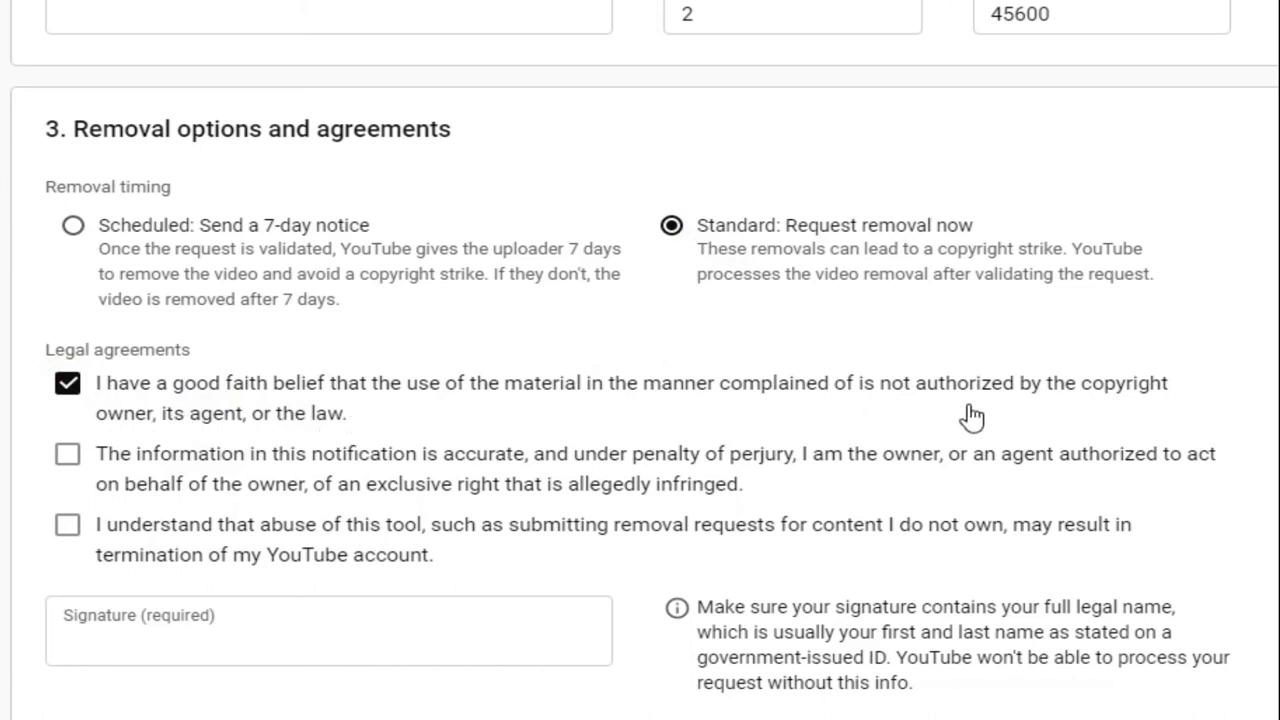
{"action": "left_click", "coordinate": [75, 462]}
{"action": "left_click", "coordinate": [110, 530]}
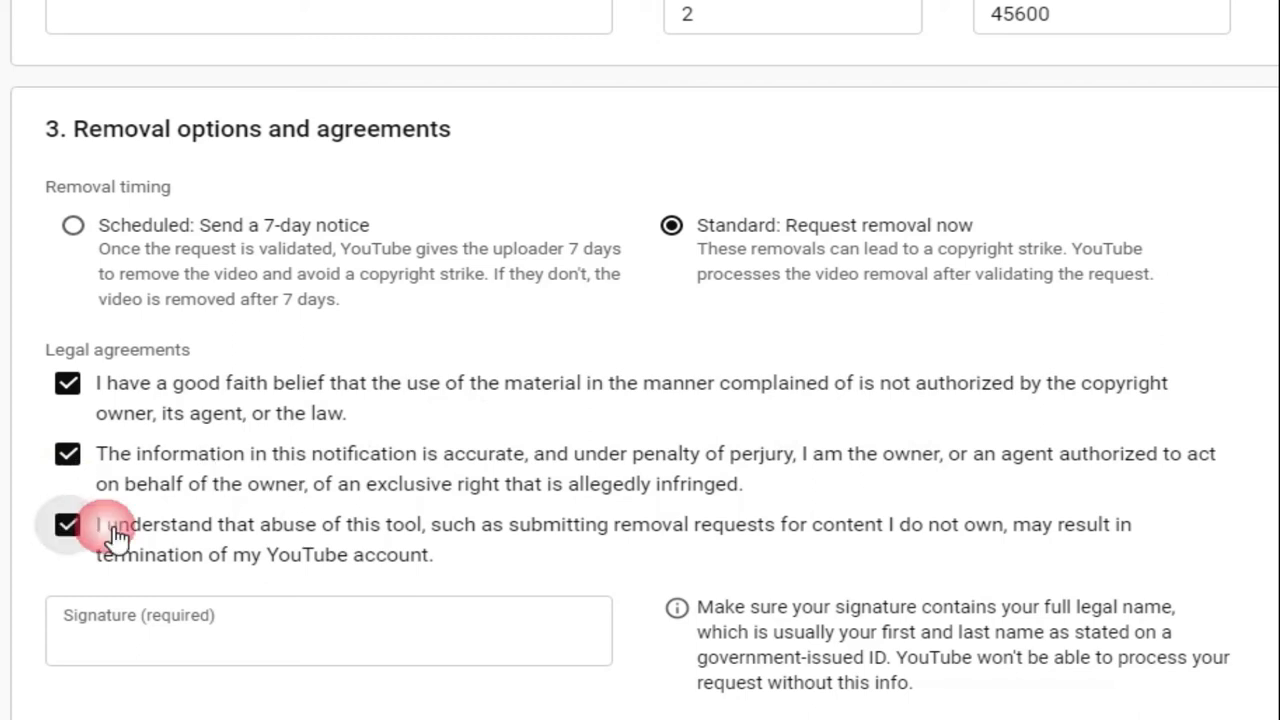
{"action": "left_click", "coordinate": [154, 645]}
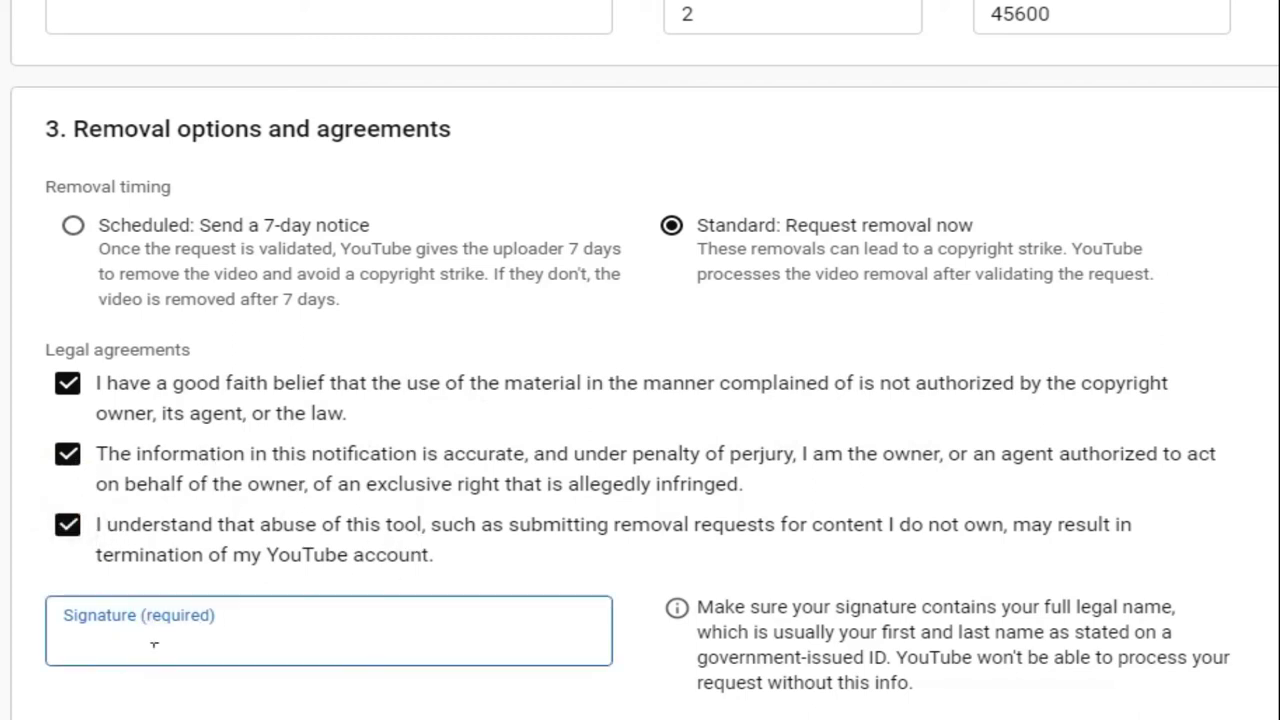
{"action": "type", "text": "Bramha Nan"}
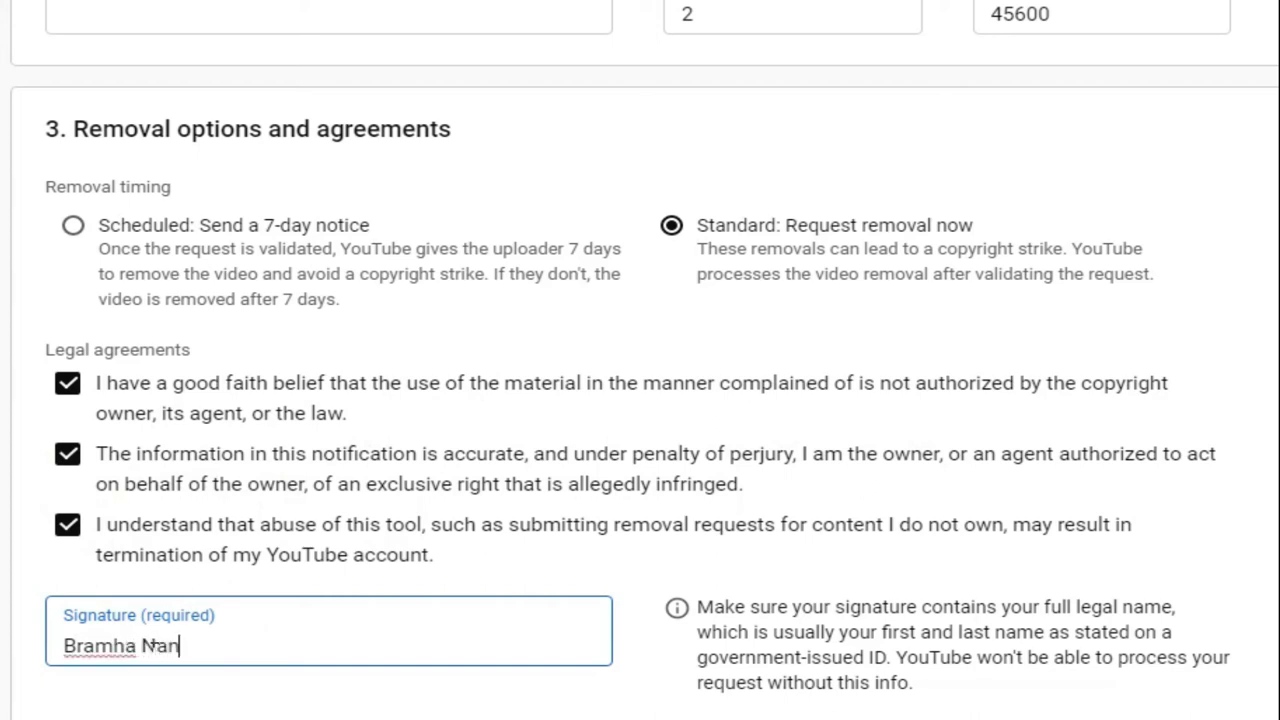
{"action": "type", "text": "d Thakur"}
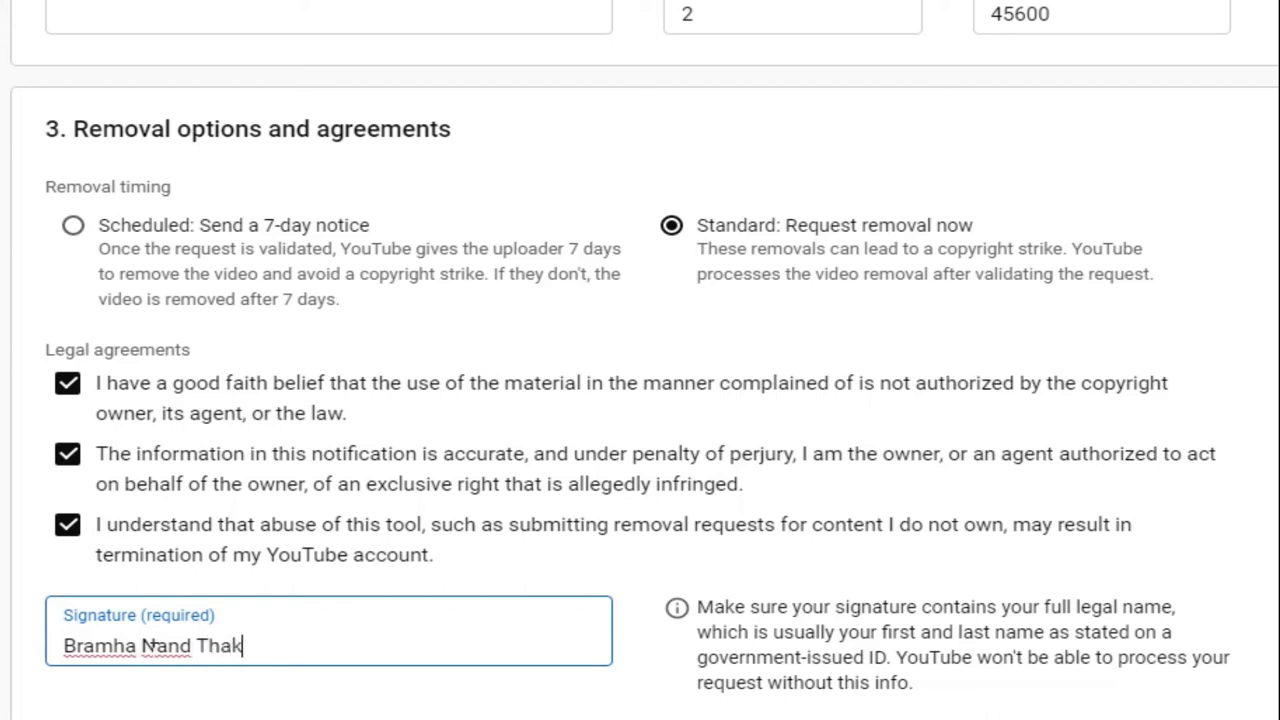